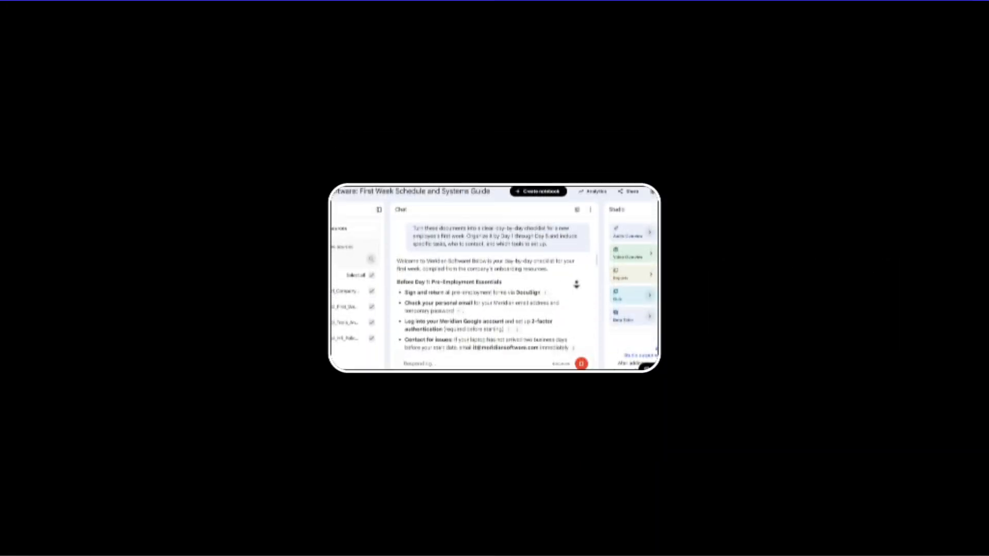
Read through the first-week onboarding checklist in the chat, from the pre-employment essentials into the Day 2 schedule.
scroll(744, 304, "down", 6)
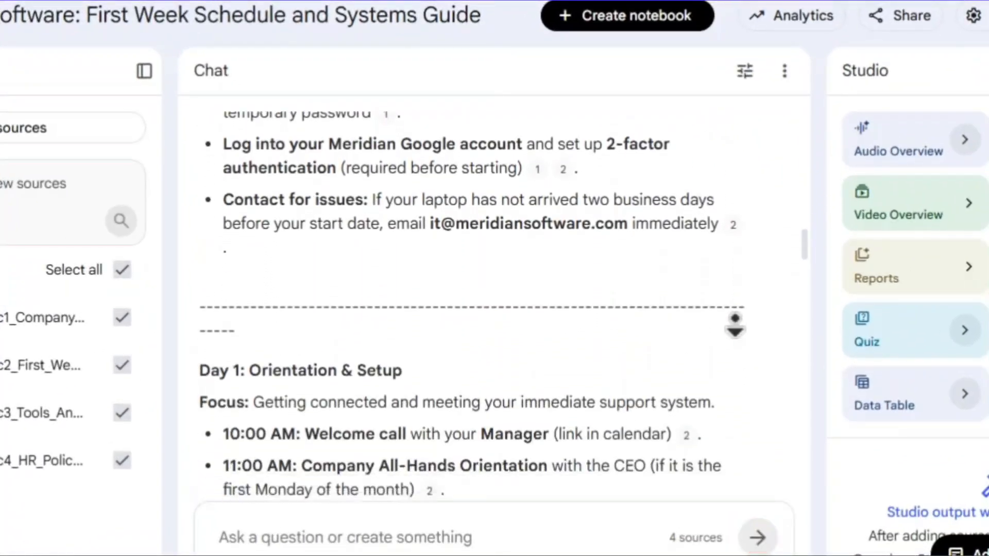
scroll(745, 300, "down", 10)
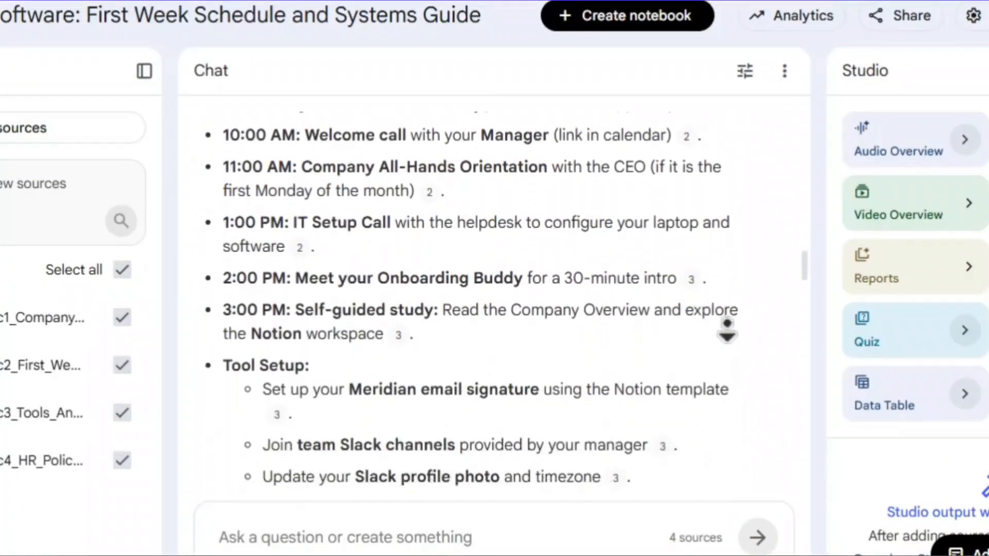
scroll(721, 344, "down", 13)
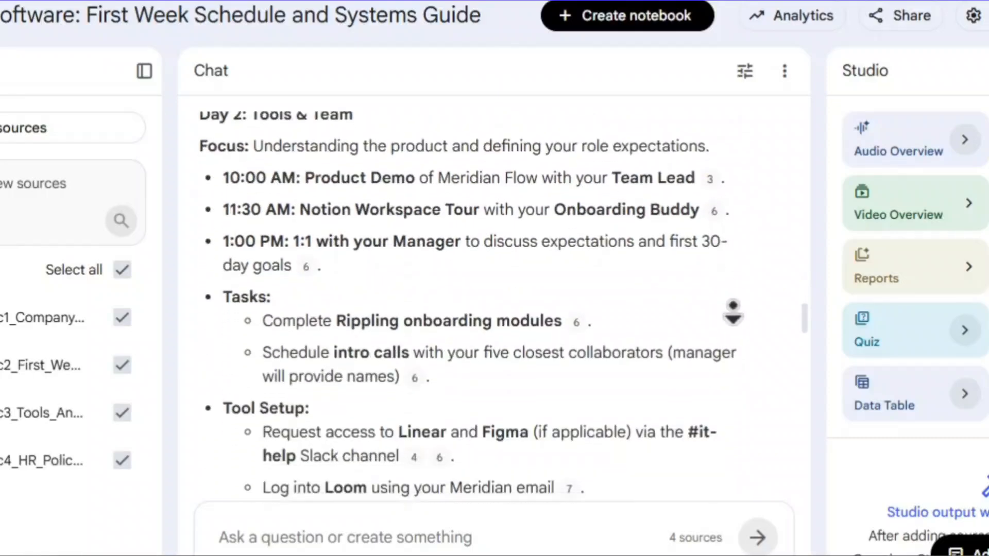
scroll(735, 309, "down", 6)
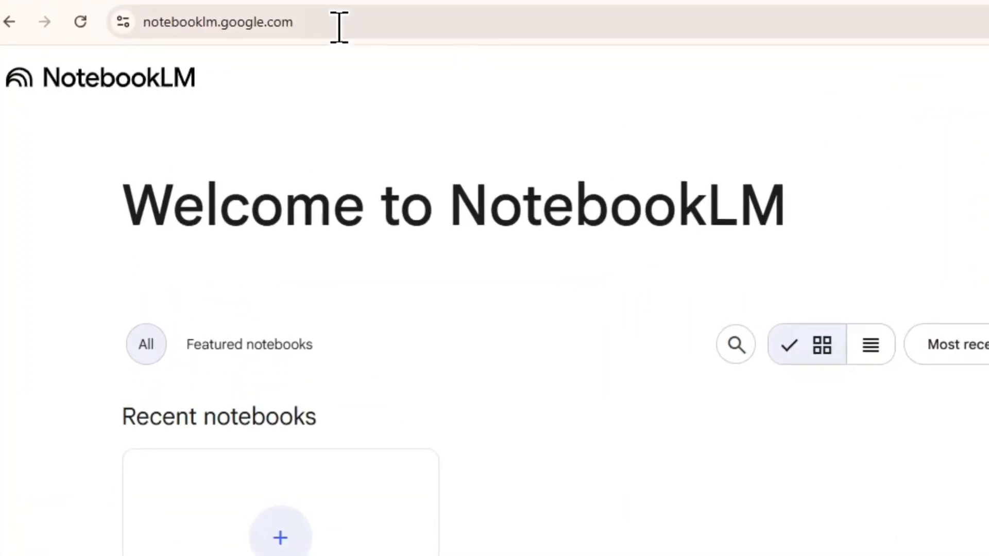
Create a new notebook and upload the four Onboarding_Doc files as its sources.
left_click(340, 27)
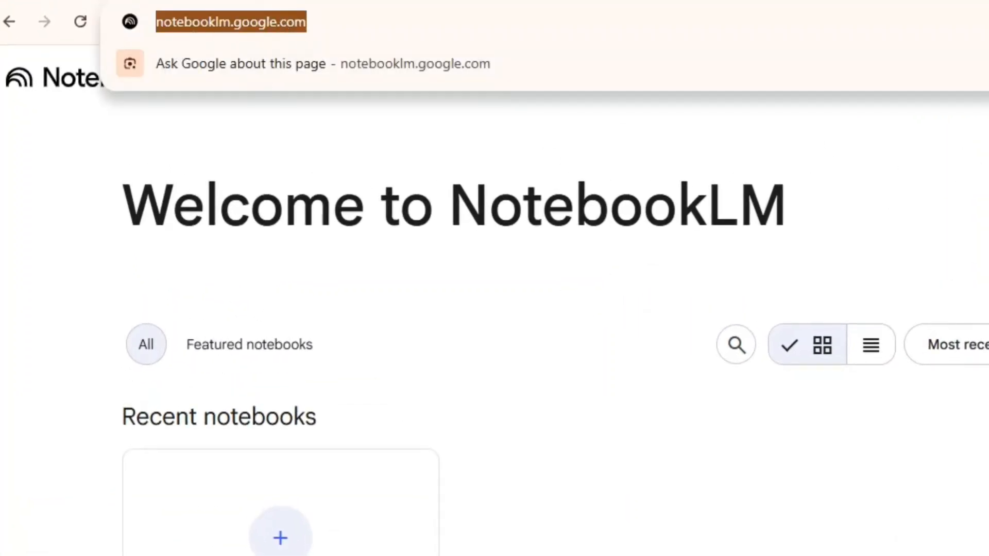
left_click(852, 265)
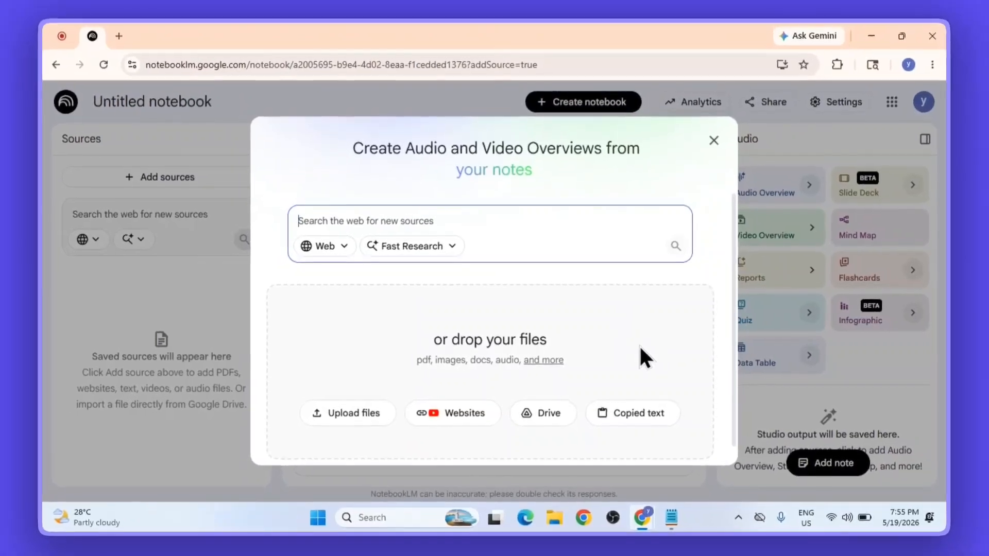
left_click(304, 457)
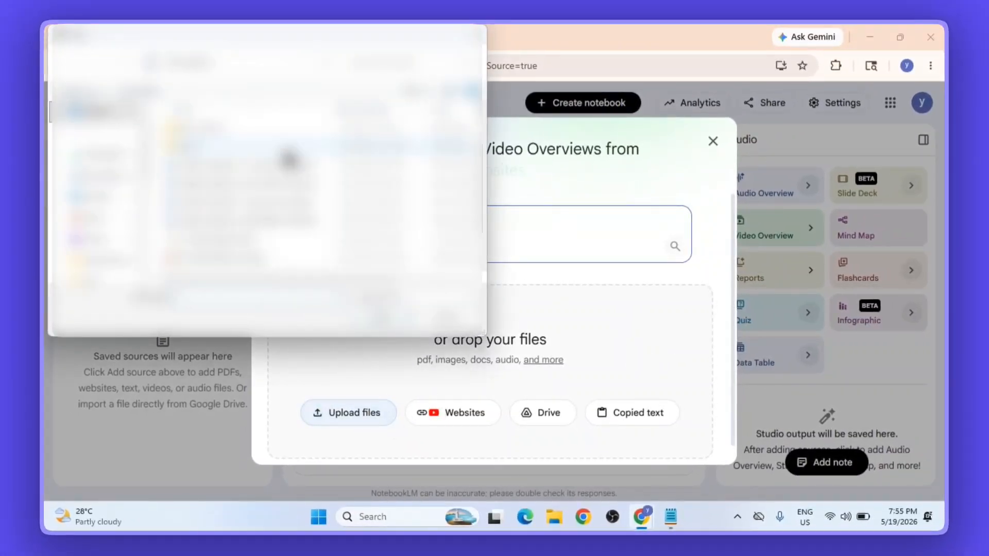
left_click(293, 175)
left_click(301, 227, "shift")
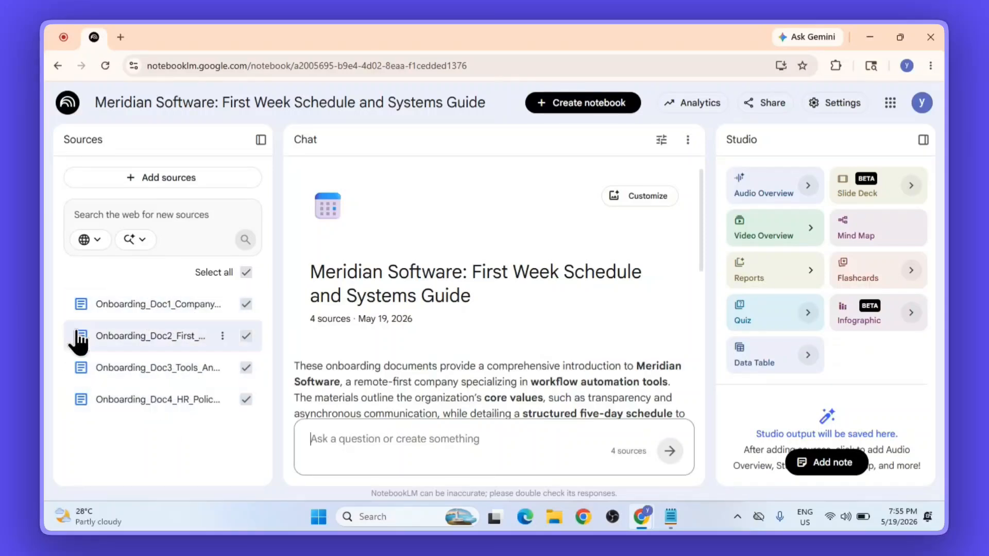
Check that all four sources are selected and skim the Onboarding_Doc1_Company source before returning to the source list.
left_click(251, 275)
left_click(251, 274)
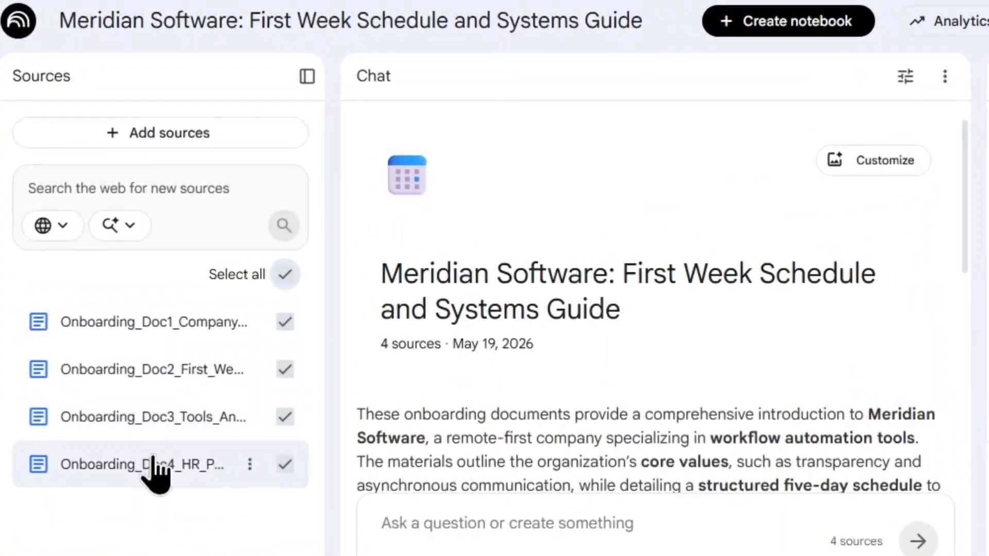
left_click(162, 333)
scroll(216, 369, "down", 5)
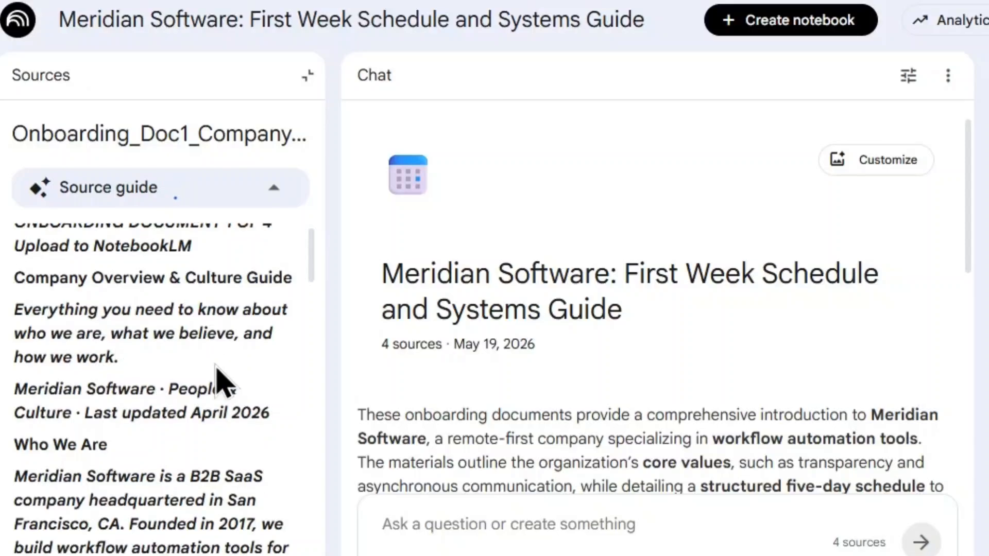
scroll(217, 369, "down", 3)
scroll(216, 368, "up", 3)
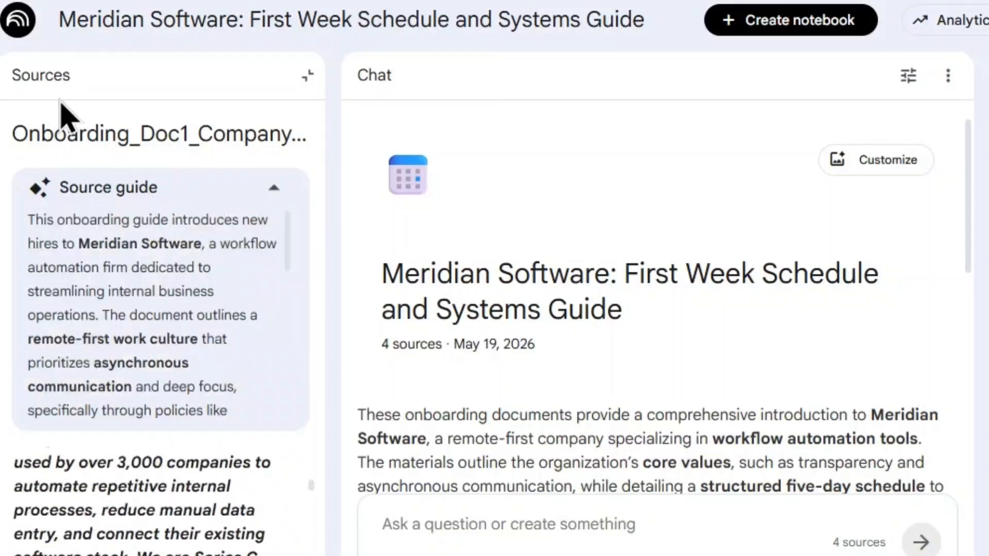
left_click(45, 84)
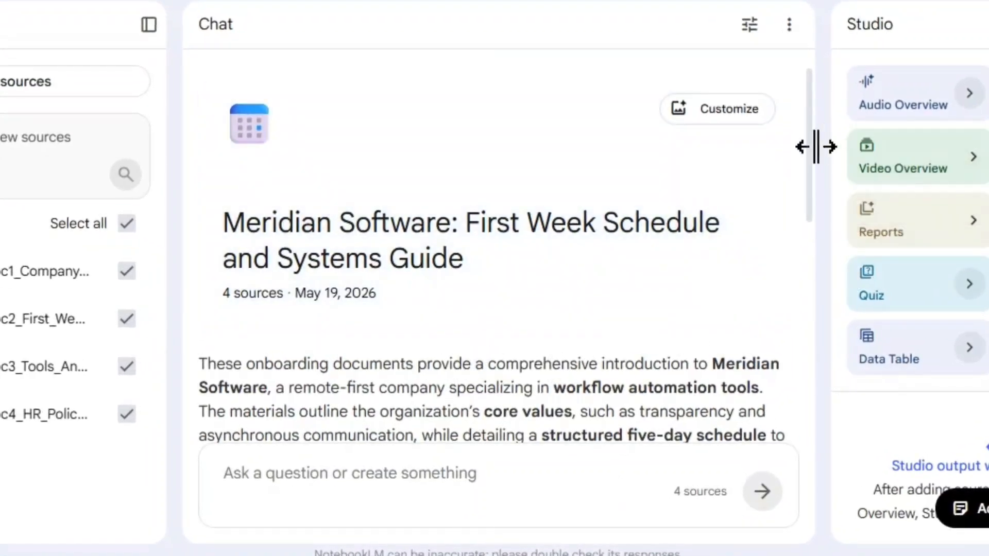
Examine the notebook's overview of the onboarding documents and the suggested questions beneath it.
scroll(816, 174, "down", 3)
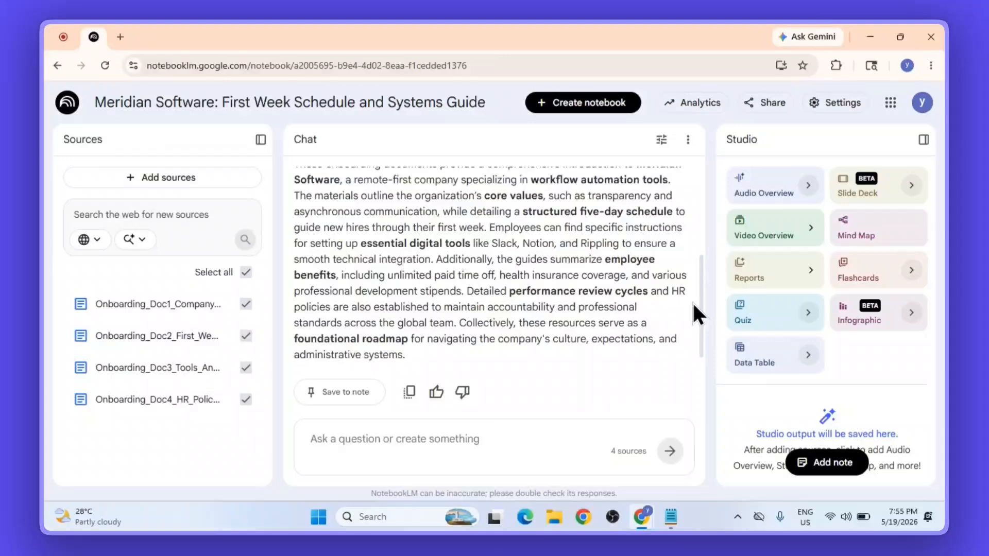
scroll(723, 306, "up", 5)
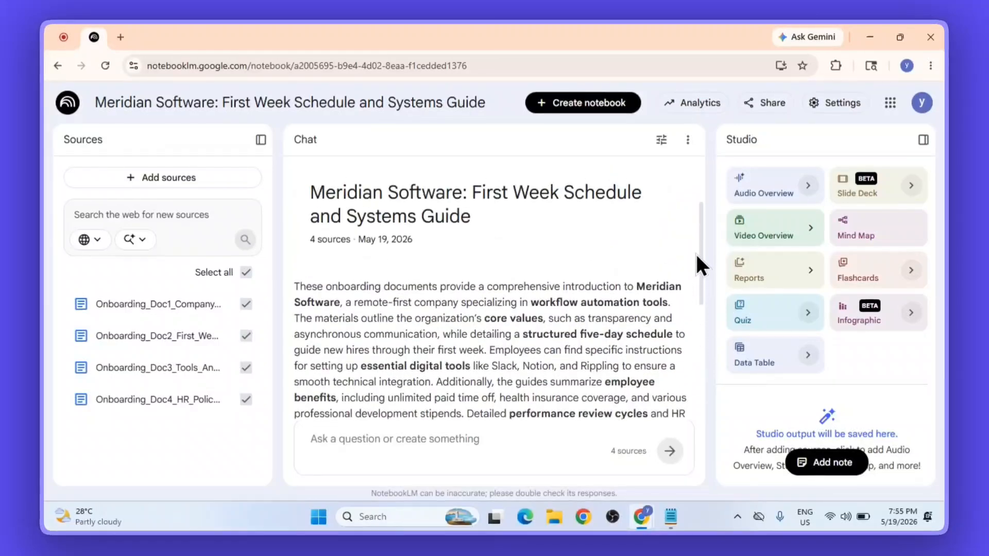
left_click_drag(700, 220, 678, 381)
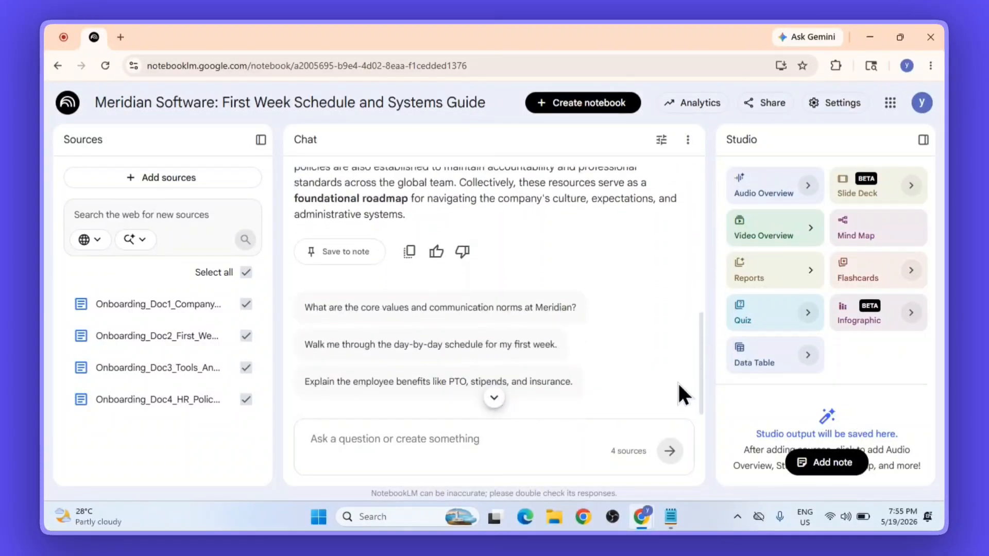
scroll(666, 334, "up", 4)
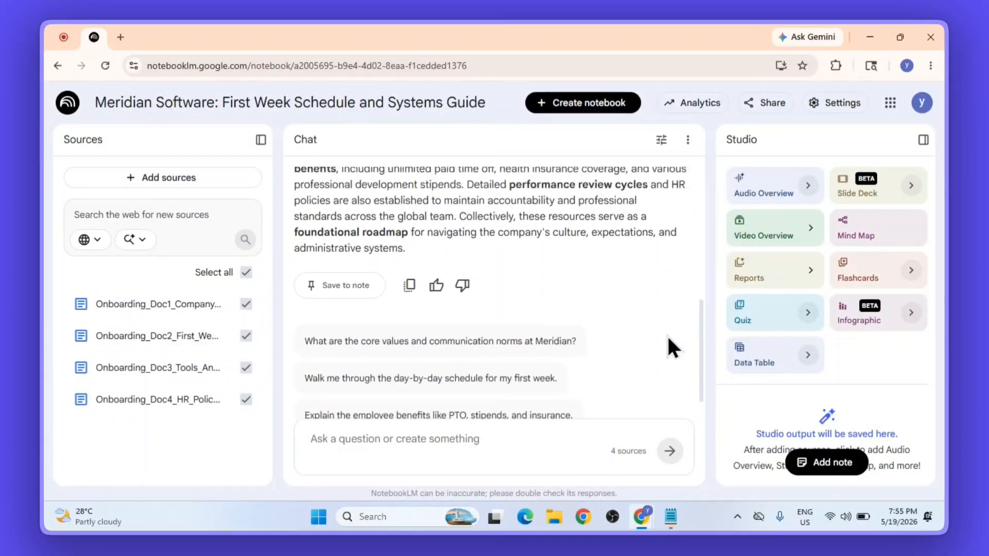
scroll(667, 334, "up", 2)
scroll(667, 333, "down", 3)
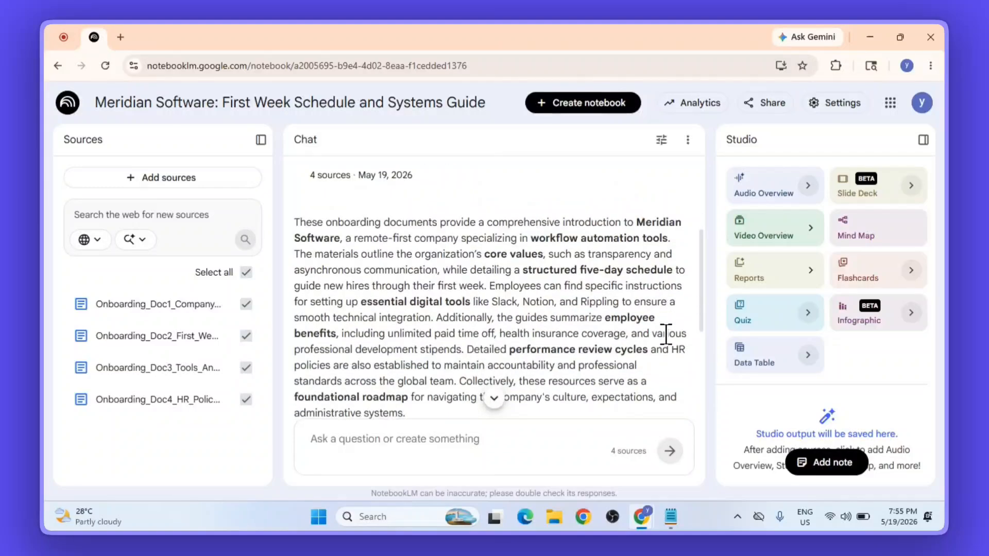
scroll(666, 334, "up", 1)
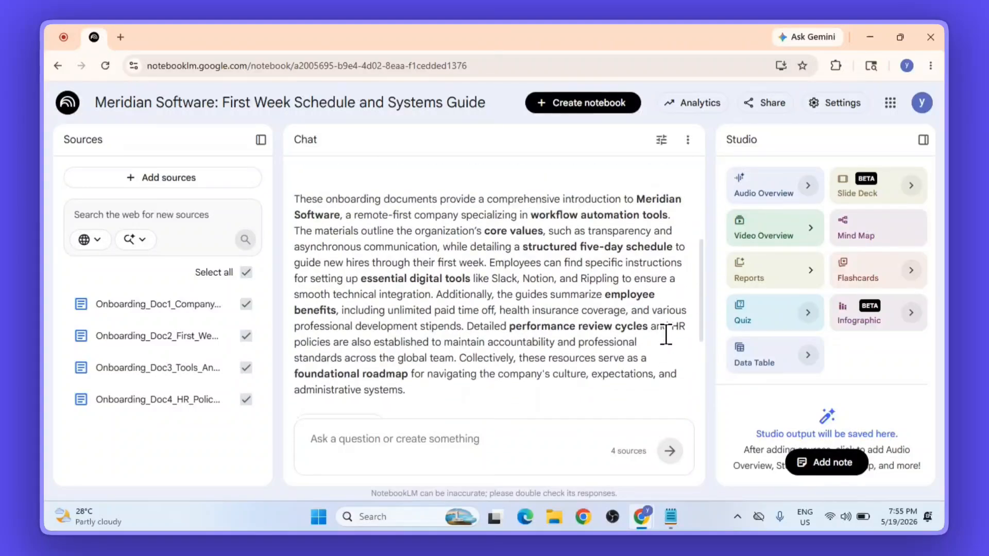
scroll(667, 334, "down", 3)
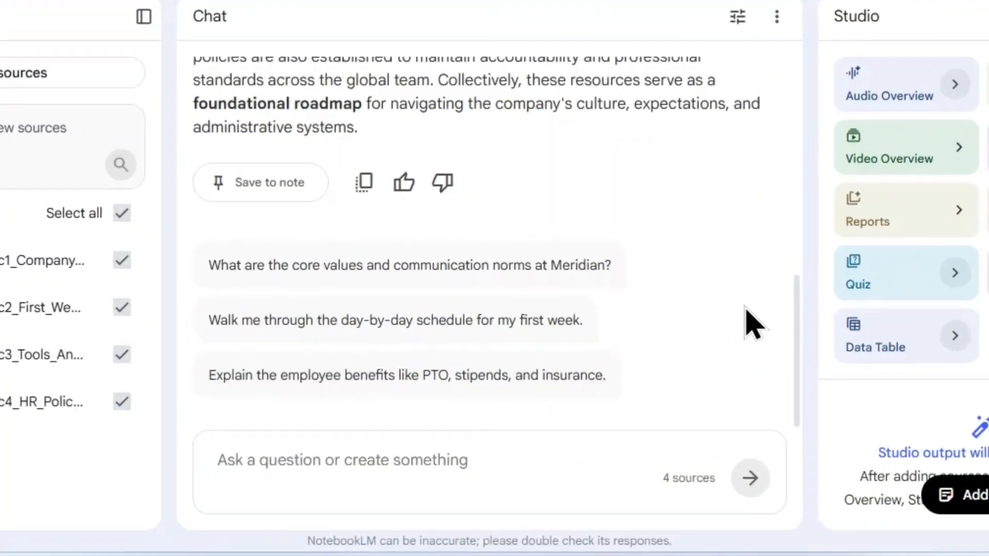
Request a day-by-day checklist for a new employee's first week, Day 1 through Day 5, with specific tasks, who to contact, and tools to set up.
left_click(357, 448)
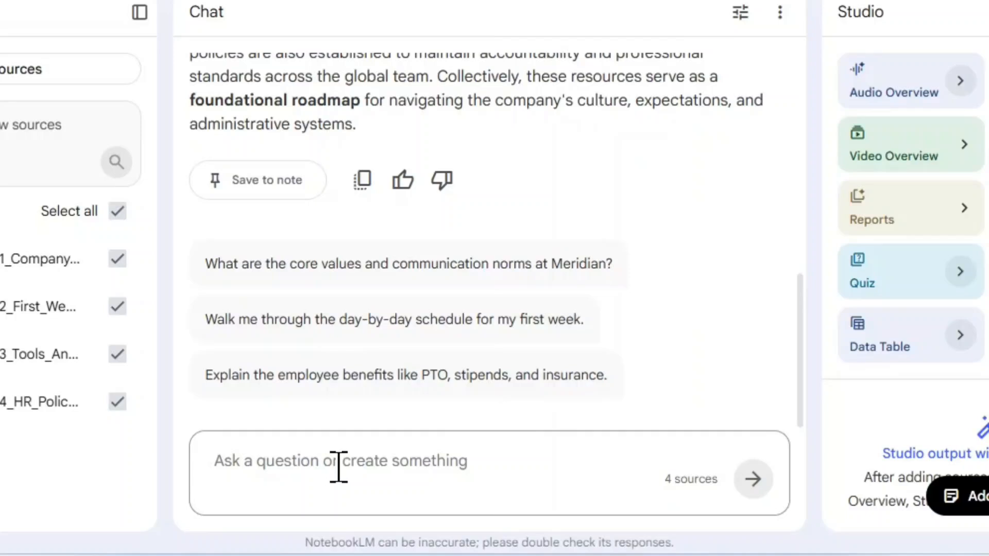
type("Turn these documents into a clear, day-by-day checklist for a new employee's first week. Organize it by Day 1 through Day 5 and include specific tasks, who to contact, and which tools to set up.")
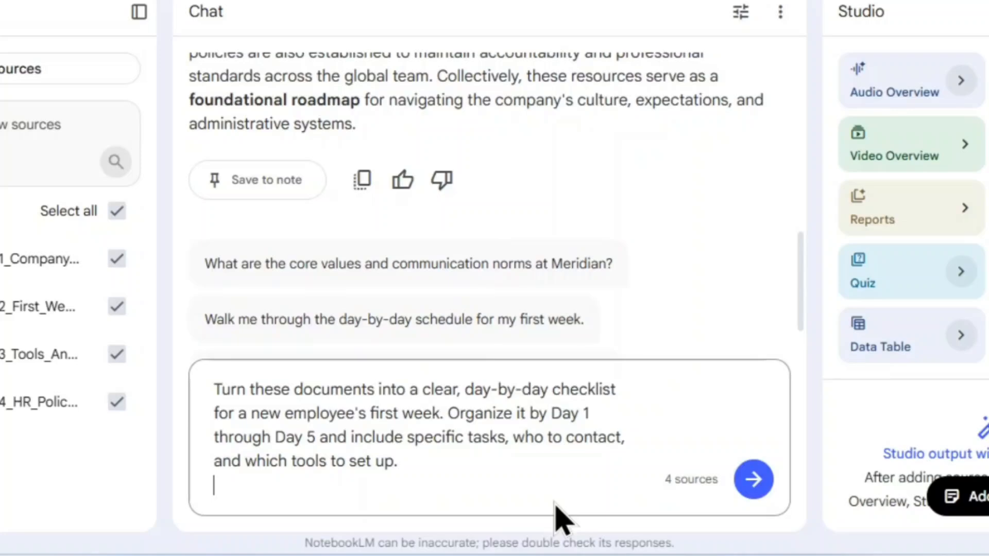
left_click(753, 479)
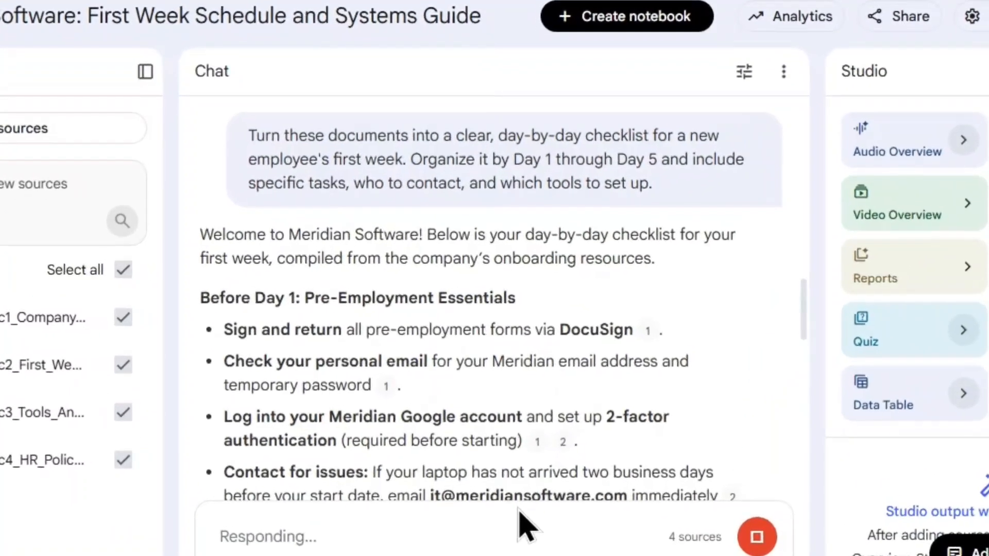
Read the checklist down to Day 5 and inspect the source passages cited for the weekly update and benefits elections tasks.
middle_click(749, 265)
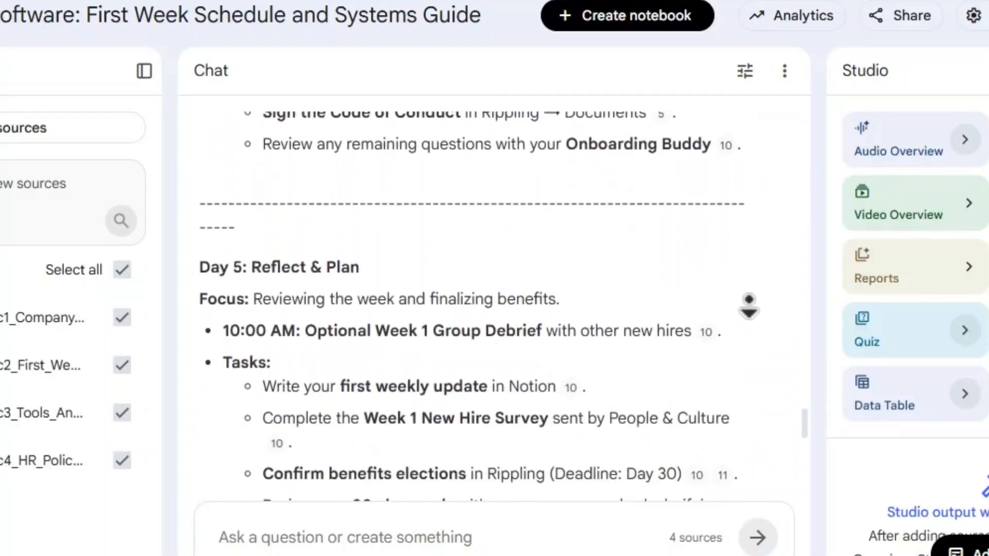
middle_click(749, 303)
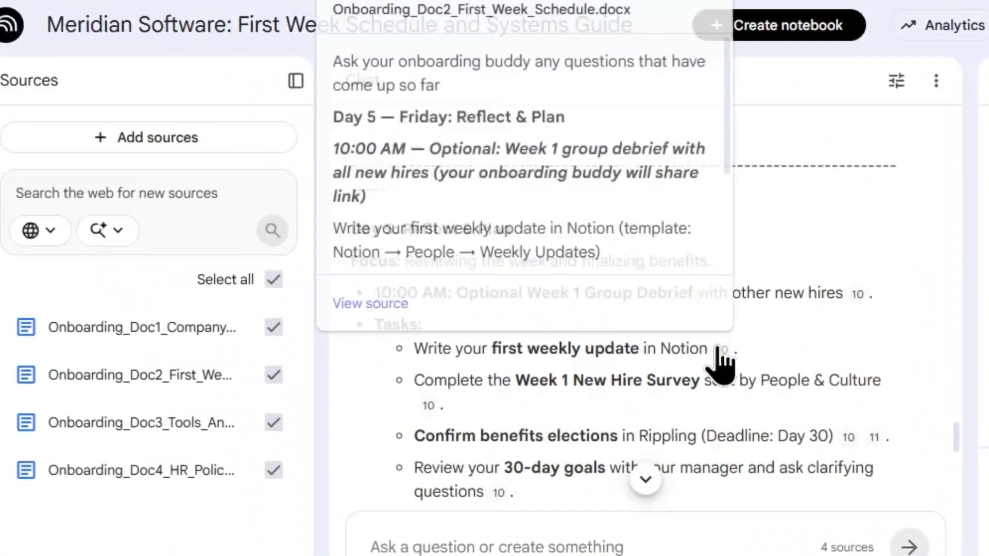
left_click(570, 339)
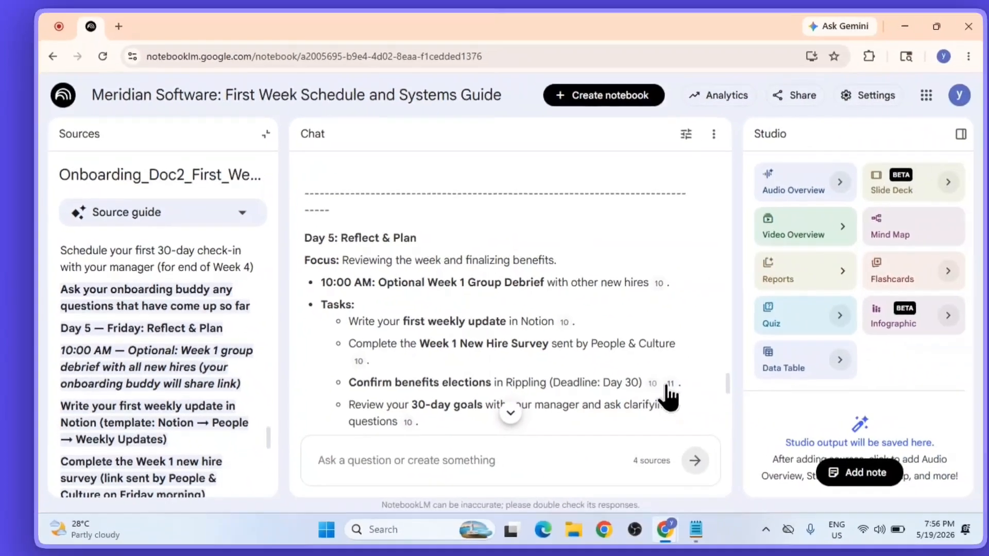
left_click(890, 438)
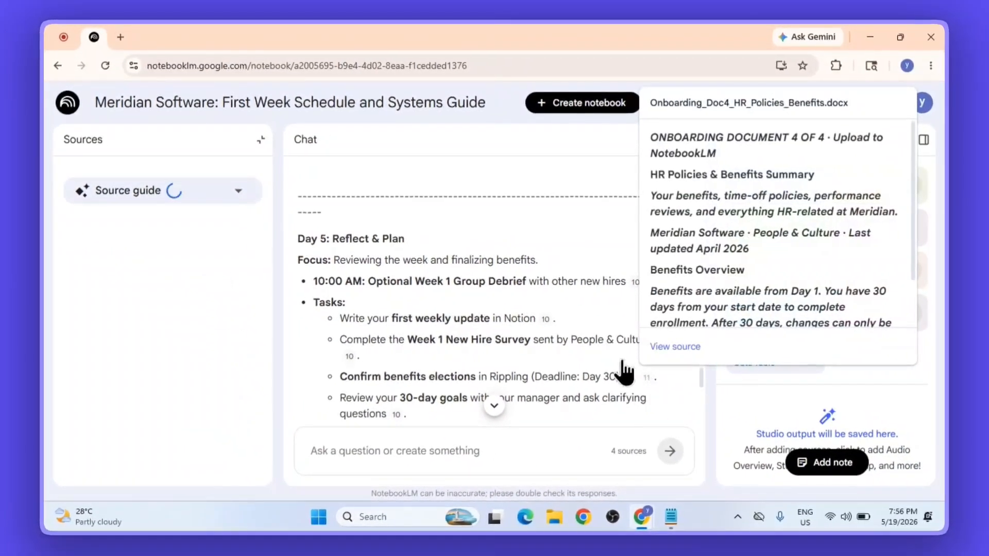
scroll(177, 310, "down", 4)
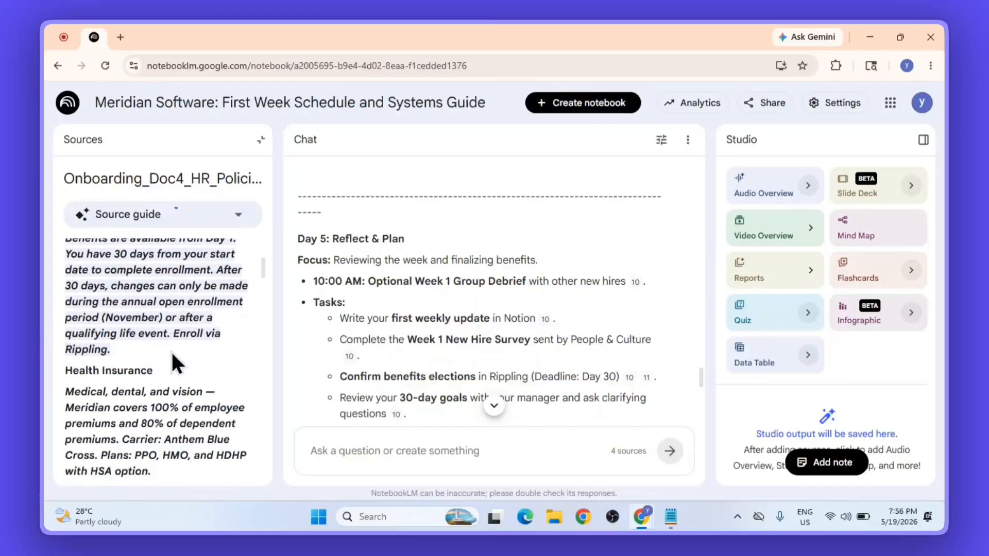
scroll(177, 355, "up", 4)
left_click(83, 141)
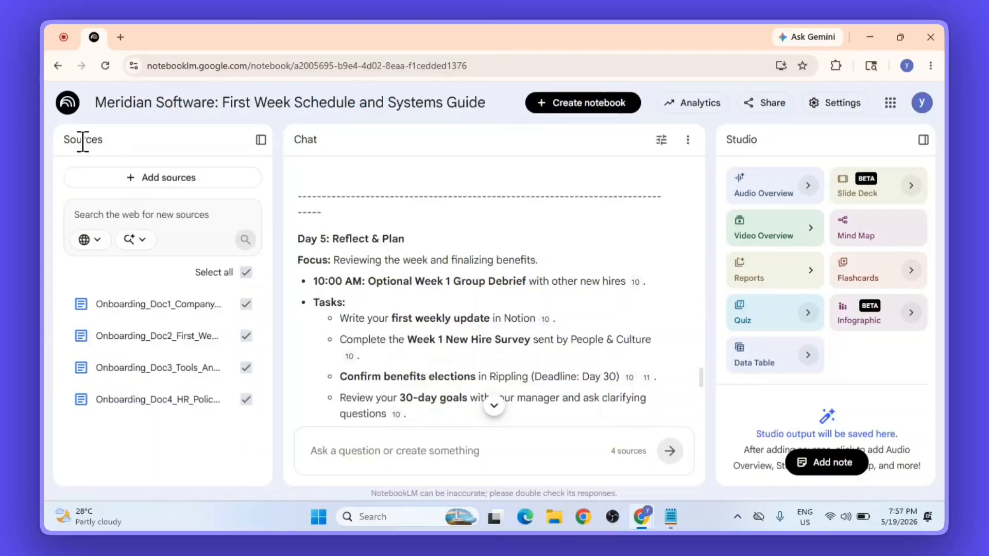
Review the Key Contacts for Your First Week section at the end of the checklist.
left_click(494, 405)
scroll(593, 385, "up", 3)
scroll(594, 396, "up", 1)
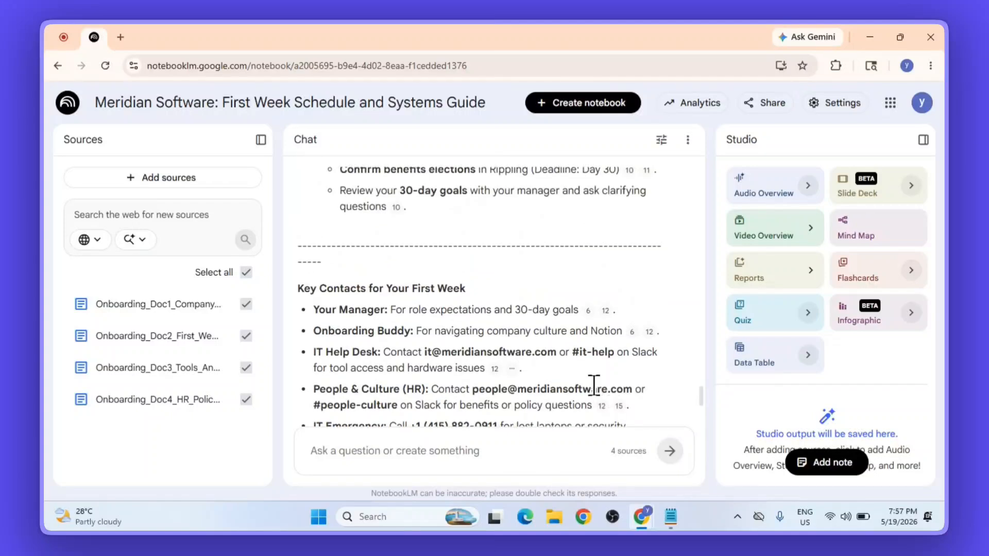
scroll(592, 386, "down", 2)
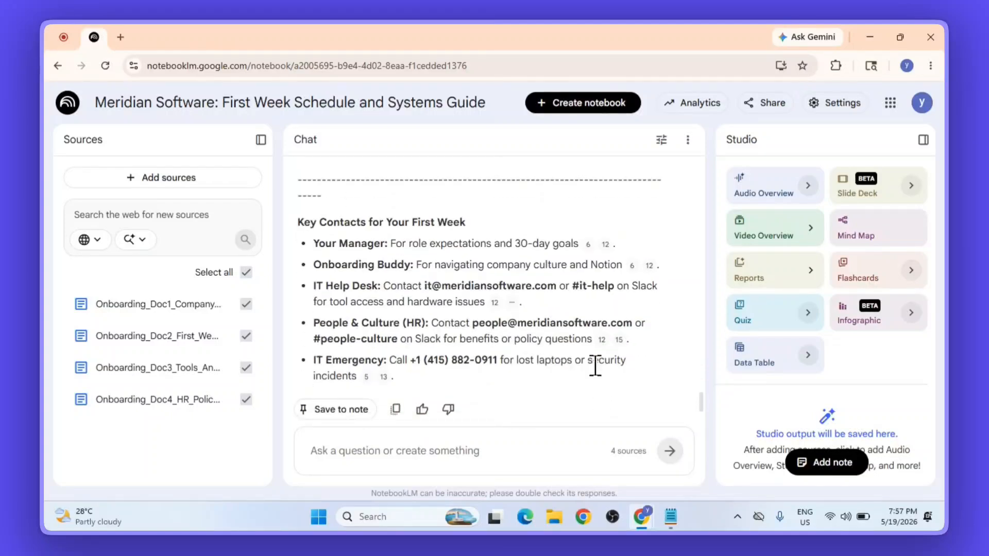
scroll(613, 355, "down", 1)
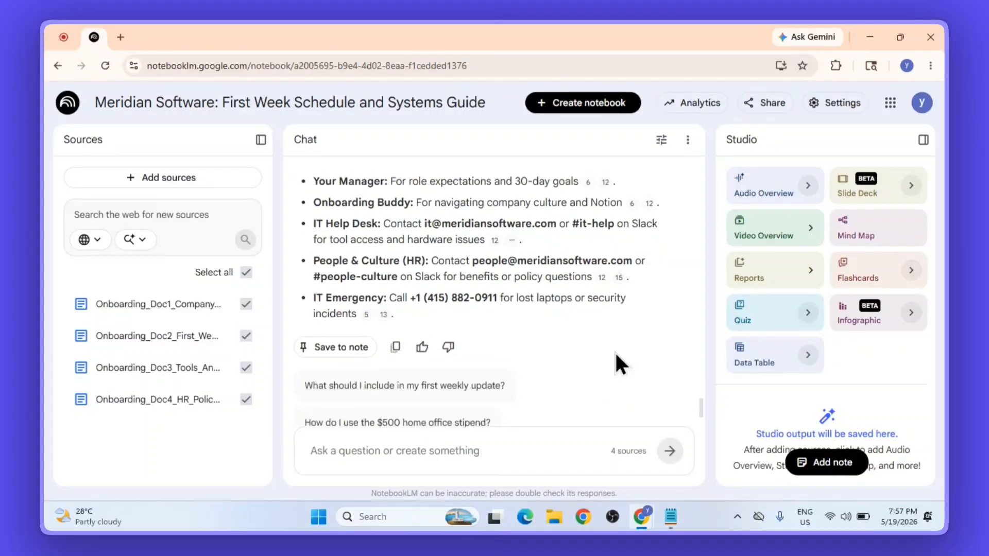
scroll(613, 356, "up", 1)
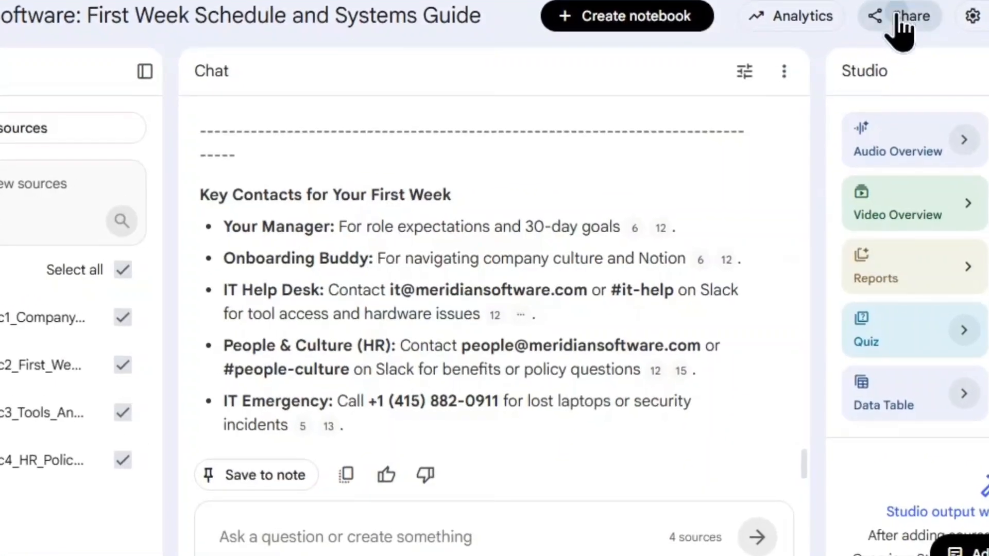
Add a person to the notebook's sharing list by email address, with Viewer access.
left_click(765, 105)
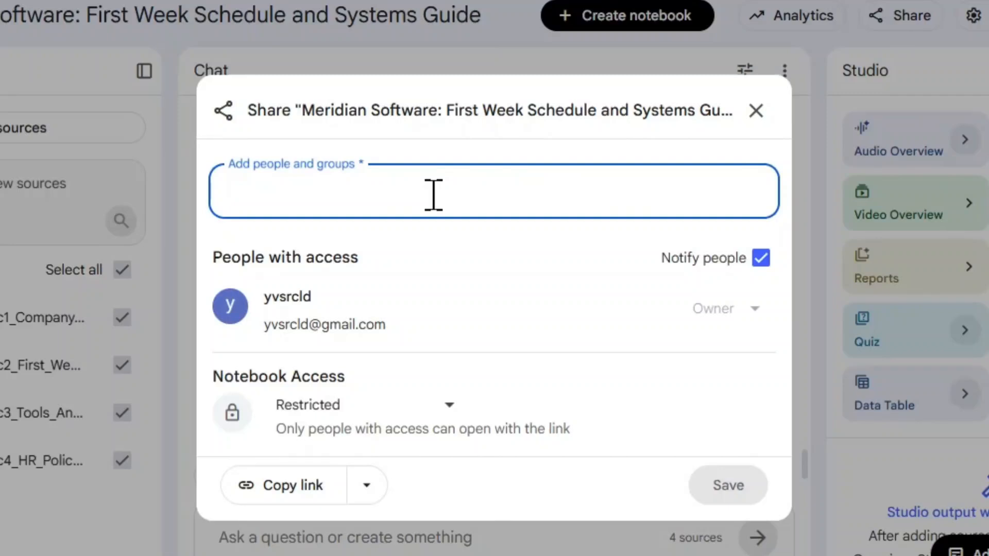
left_click(380, 242)
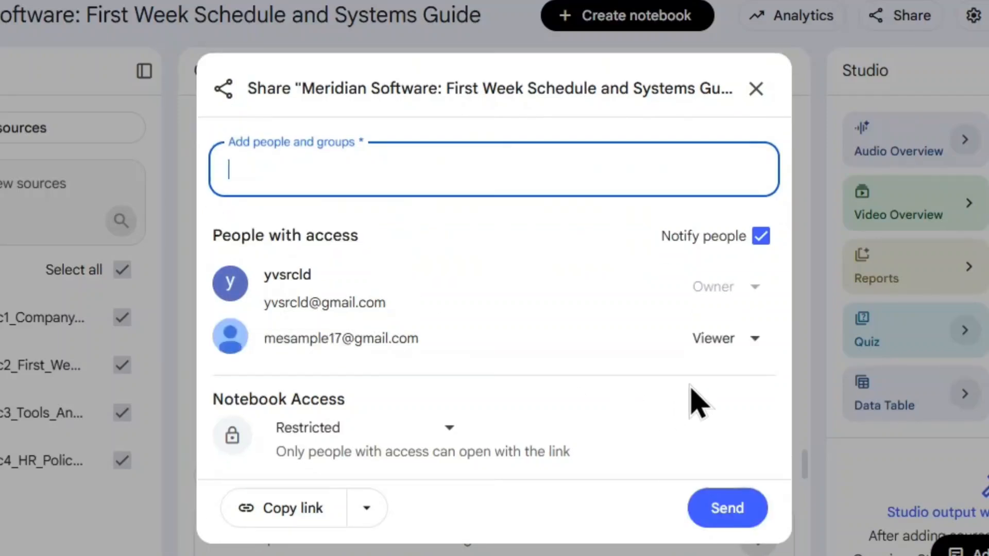
left_click(716, 352)
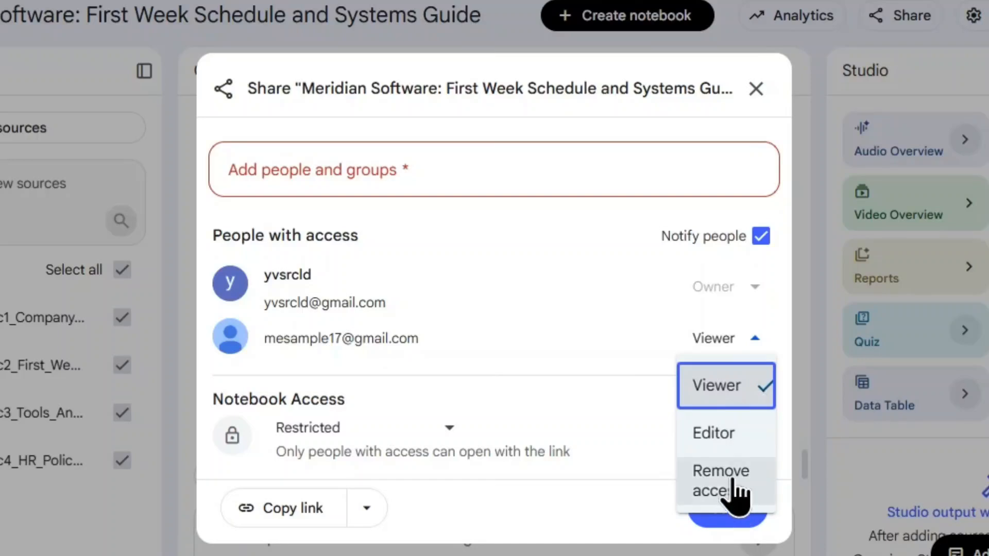
left_click(742, 395)
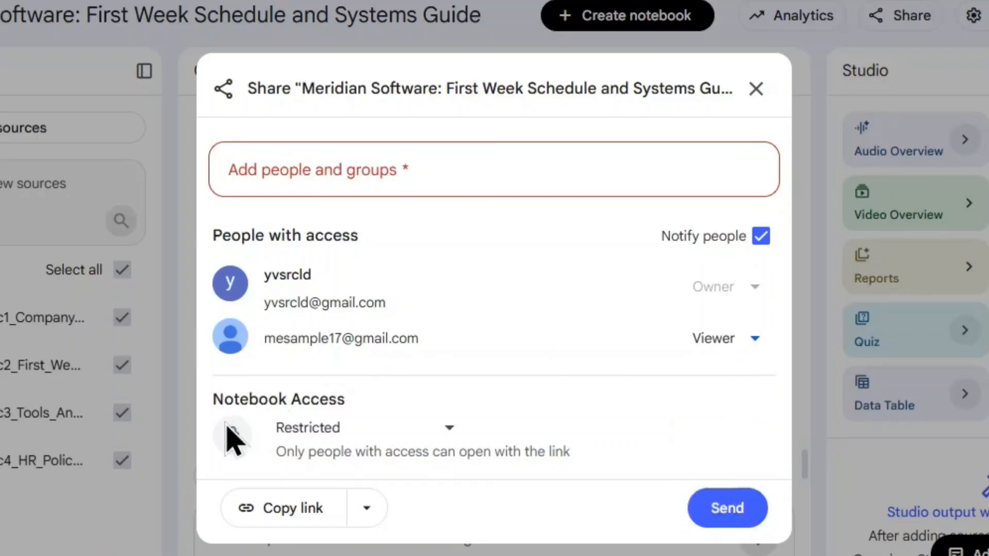
Set the notebook access to Anyone with a link and send the sharing invitation.
left_click(391, 435)
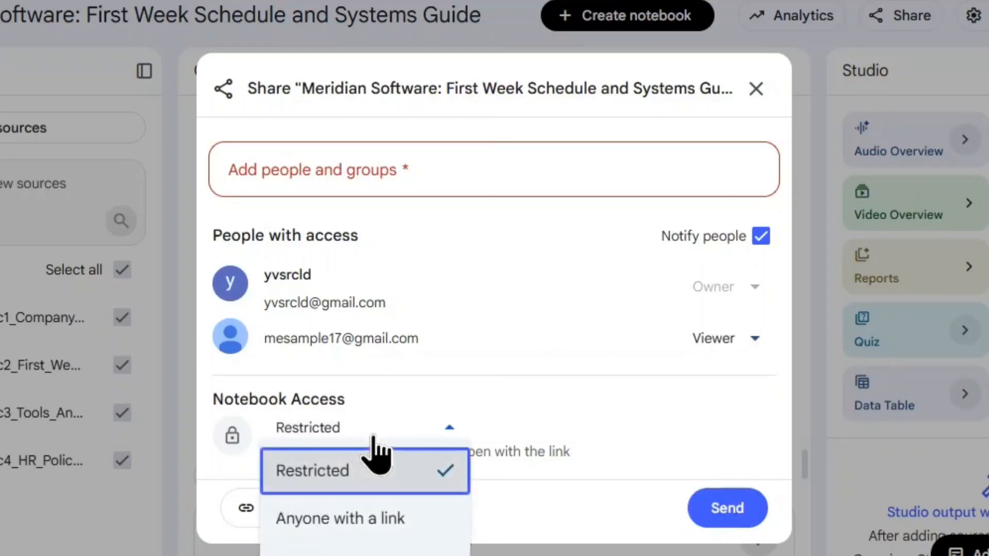
left_click(395, 530)
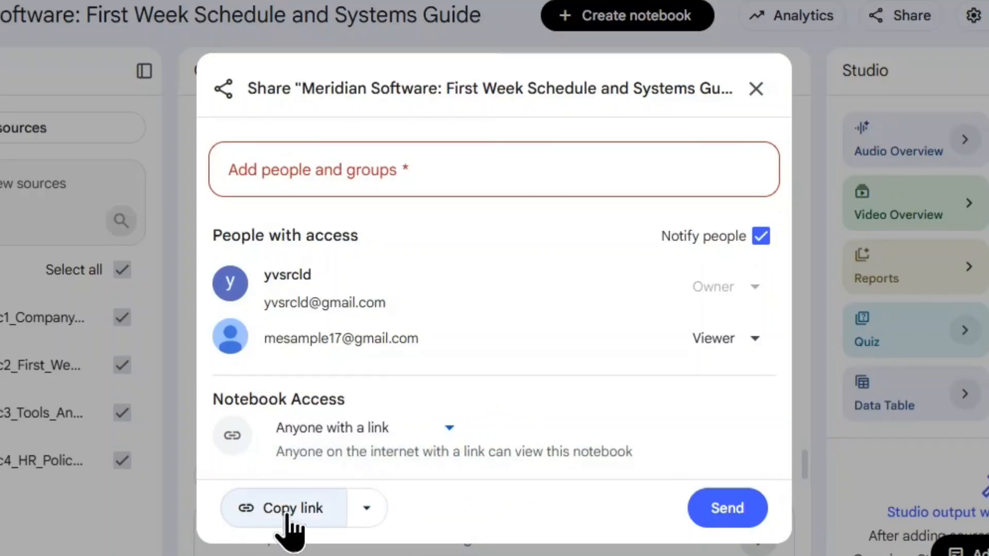
left_click(736, 515)
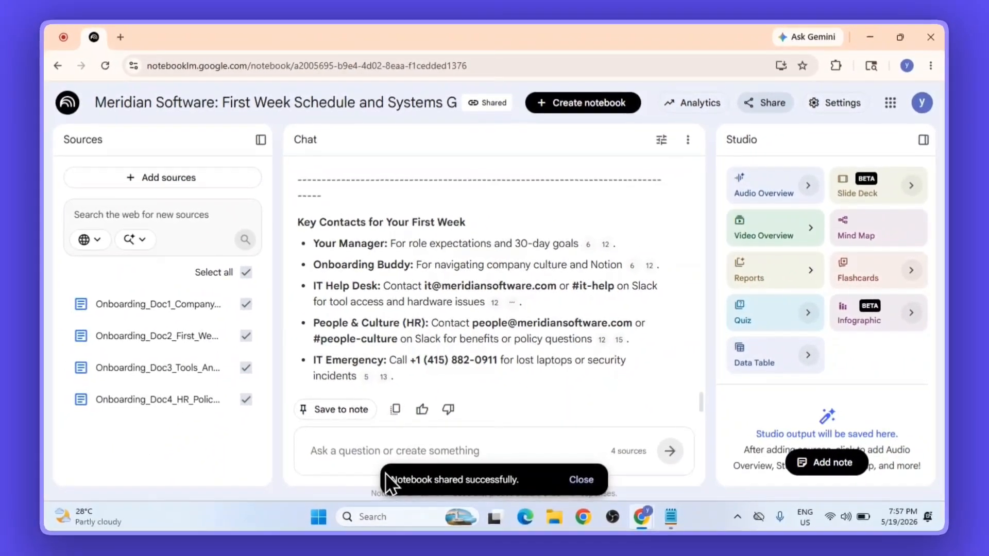
left_click(581, 481)
Ask the chat how to get access to Slack and the project management tool, and who to contact if the laptop hasn't arrived.
scroll(619, 384, "up", 4)
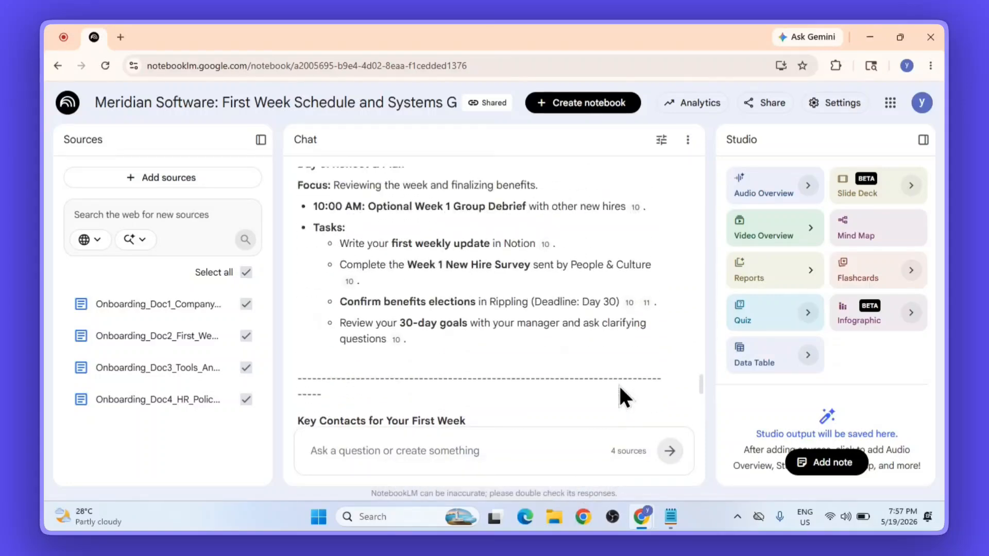
scroll(620, 384, "down", 5)
scroll(619, 384, "down", 2)
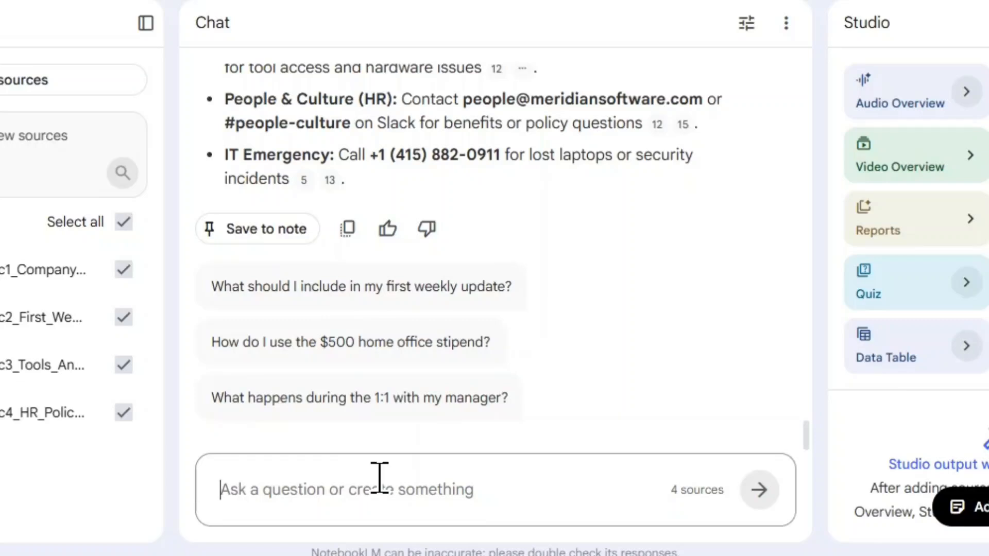
left_click(380, 478)
type("How do I get access to Slack and the project management tool? Who do I contact if my laptop hasn't arrived?")
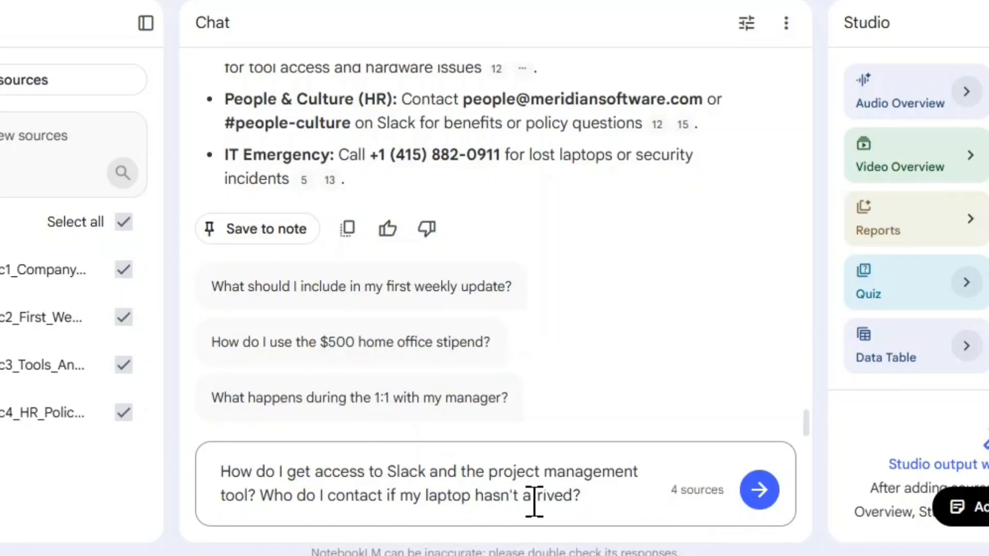
left_click(747, 496)
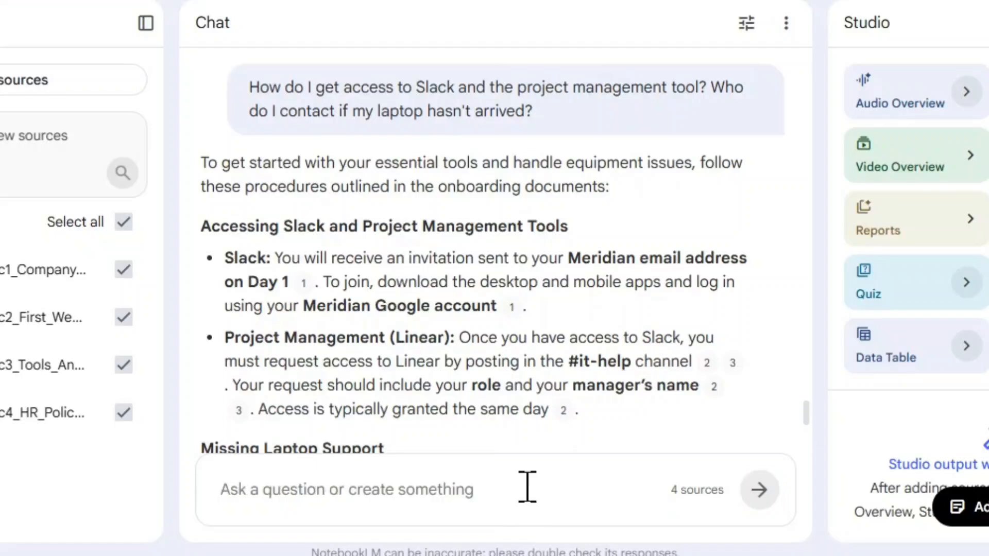
Read the chat's answer on Slack and project management access and on missing laptop support.
middle_click(746, 175)
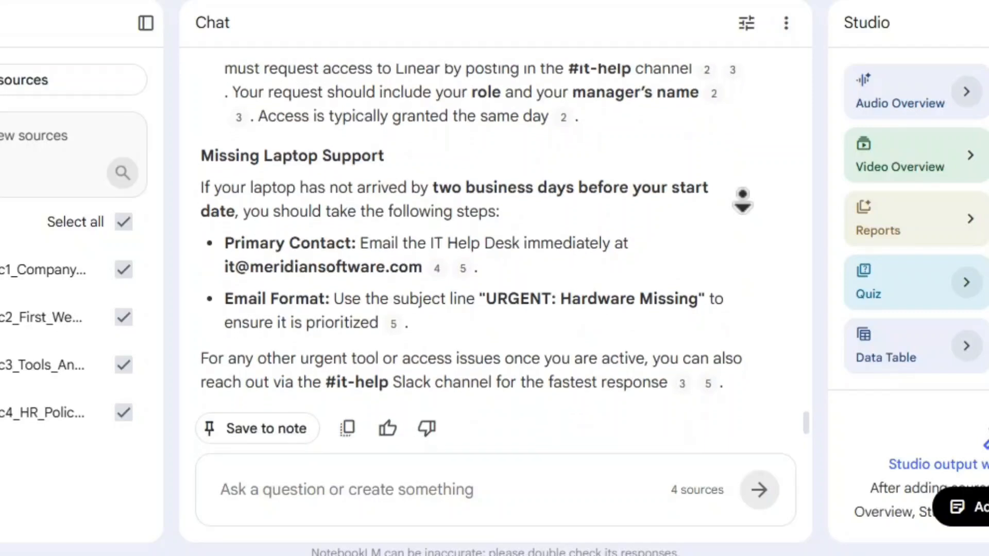
middle_click(744, 196)
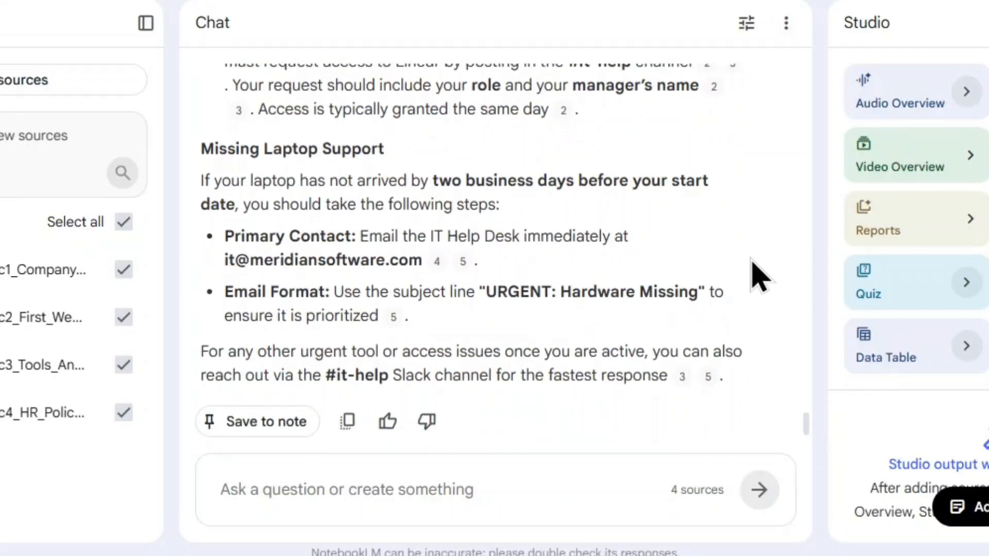
scroll(753, 292, "up", 2)
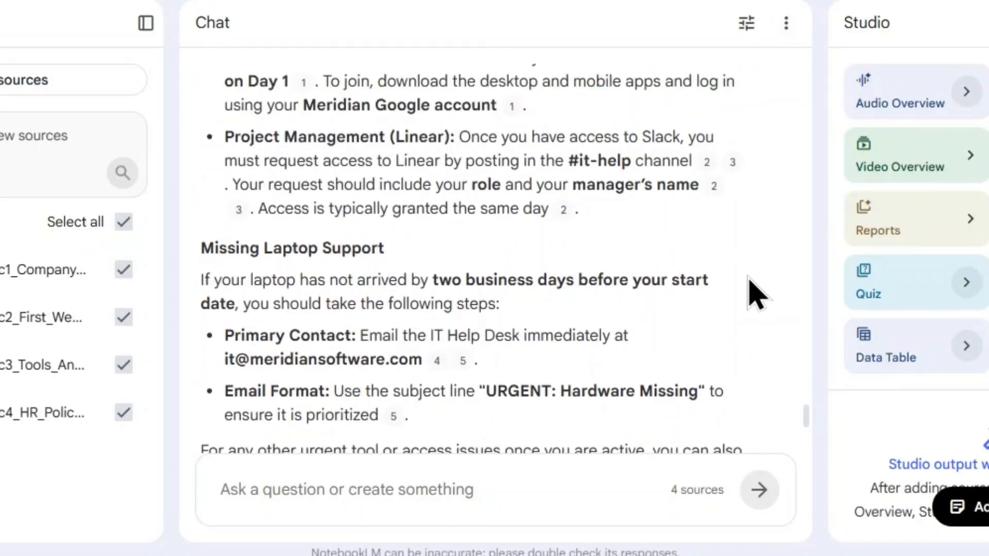
scroll(756, 297, "up", 5)
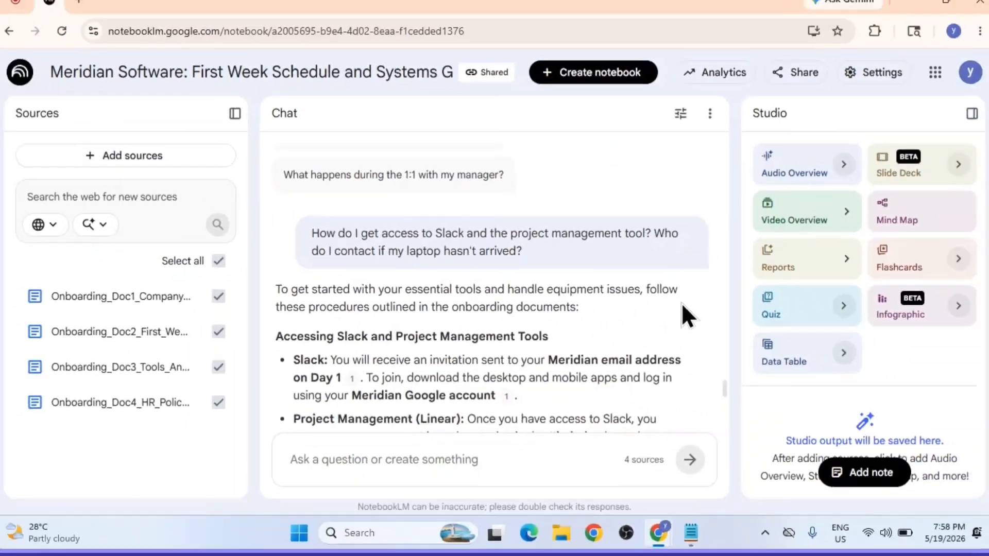
scroll(663, 308, "down", 6)
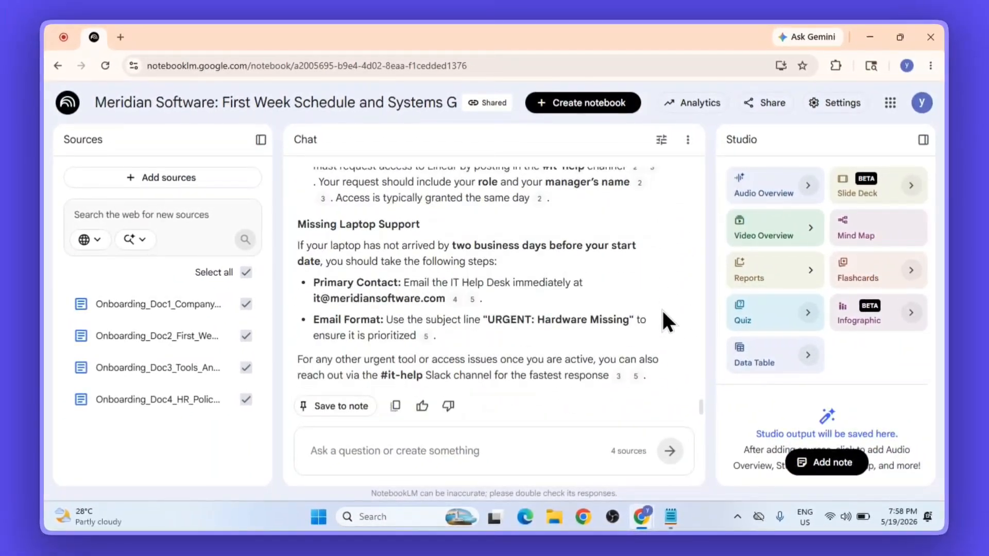
scroll(663, 308, "up", 4)
scroll(661, 308, "up", 2)
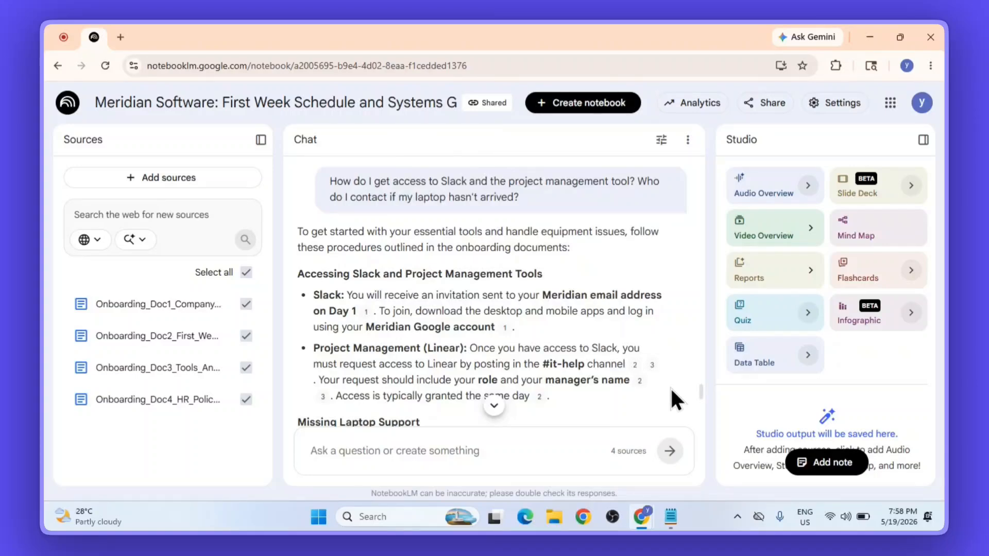
scroll(669, 384, "up", 2)
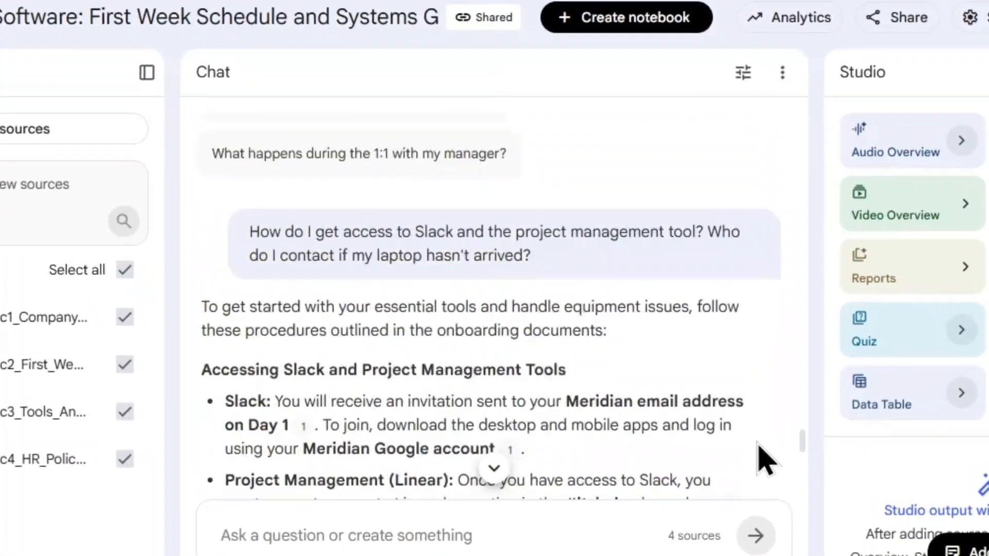
Save the first-week checklist response from the chat as a note.
scroll(759, 445, "up", 15)
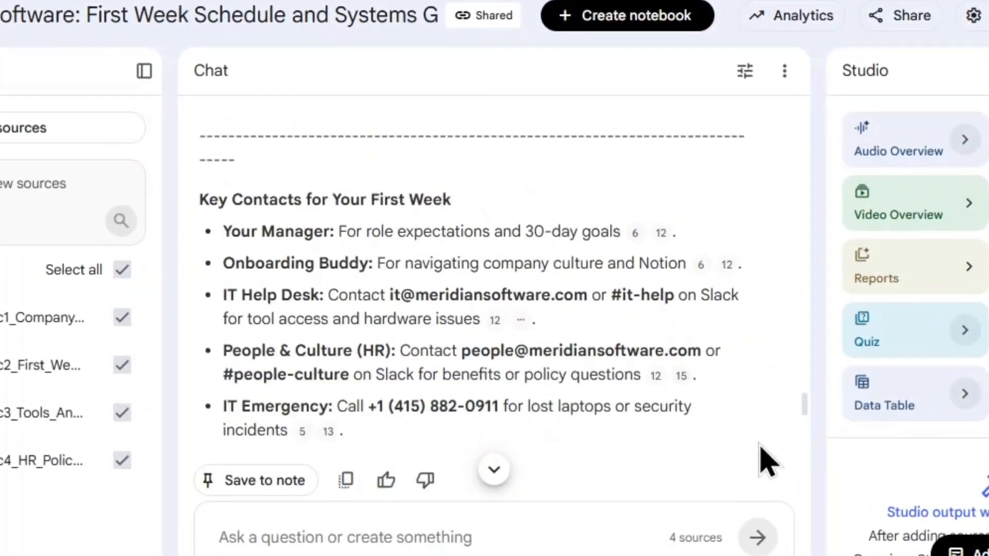
scroll(760, 446, "down", 6)
scroll(761, 460, "down", 4)
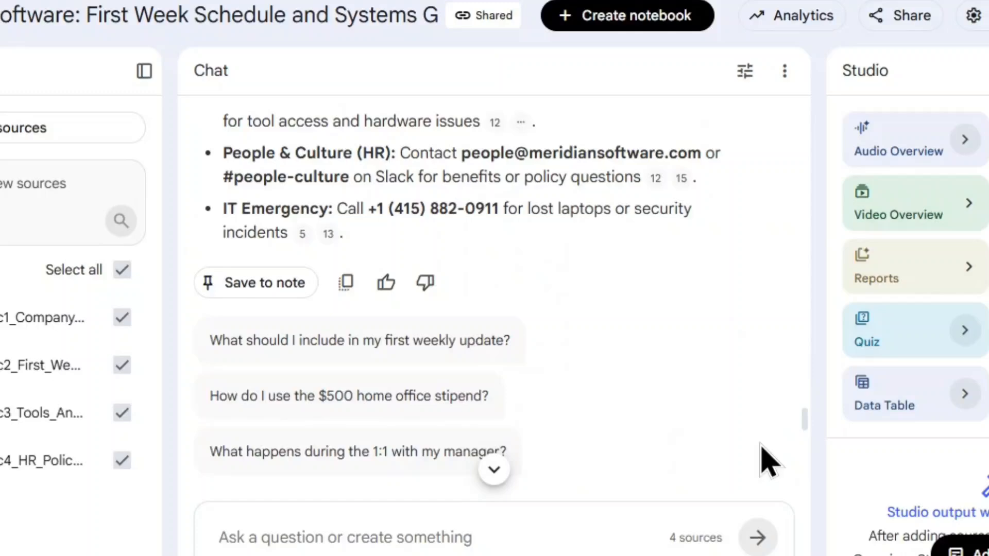
left_click(265, 293)
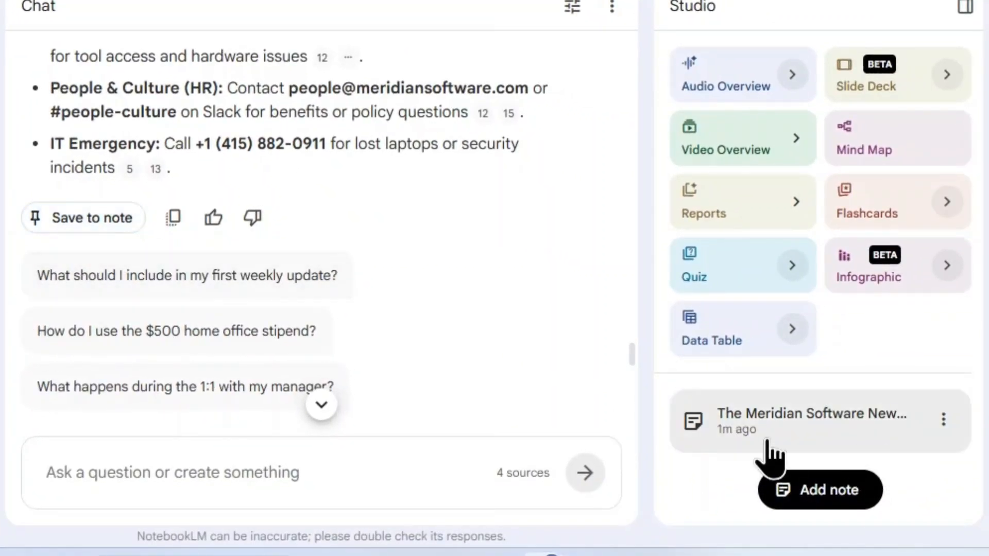
Check the contents of the saved checklist note and convert the note to a source.
left_click(770, 453)
scroll(868, 294, "down", 12)
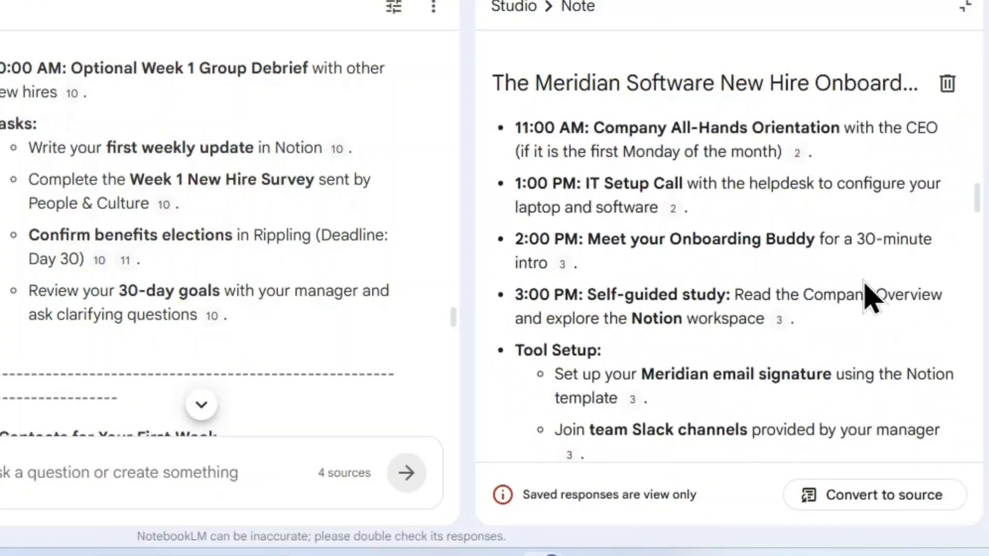
scroll(870, 296, "down", 4)
left_click(964, 6)
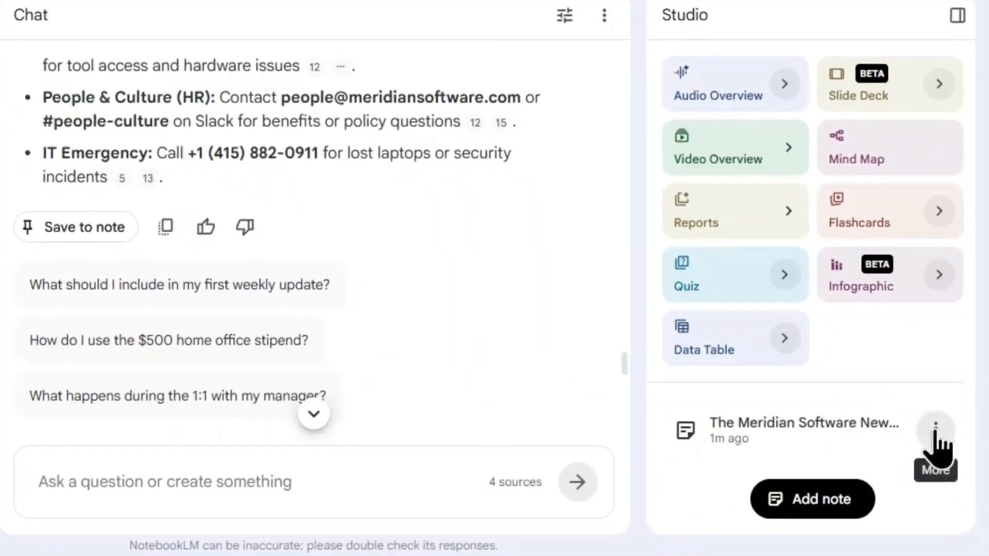
left_click(936, 430)
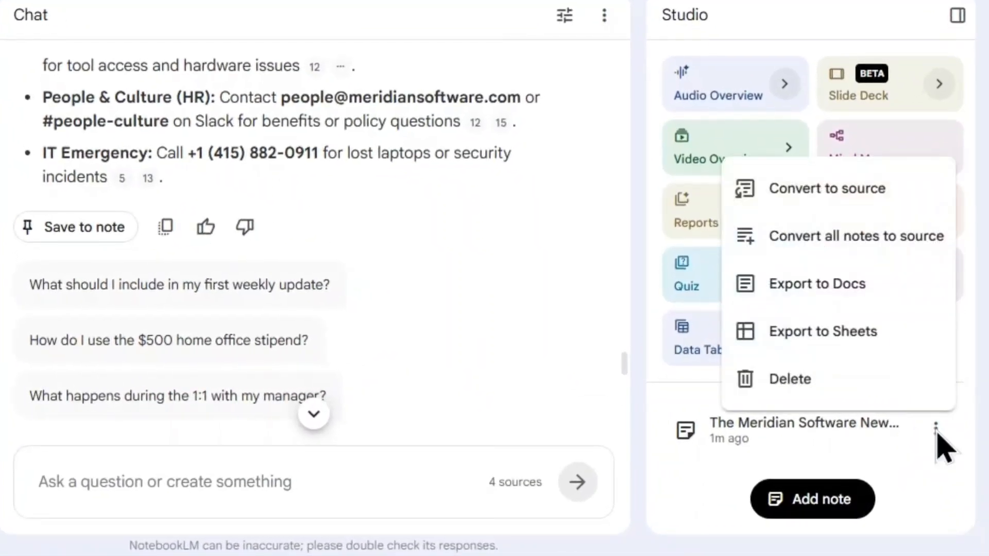
left_click(851, 196)
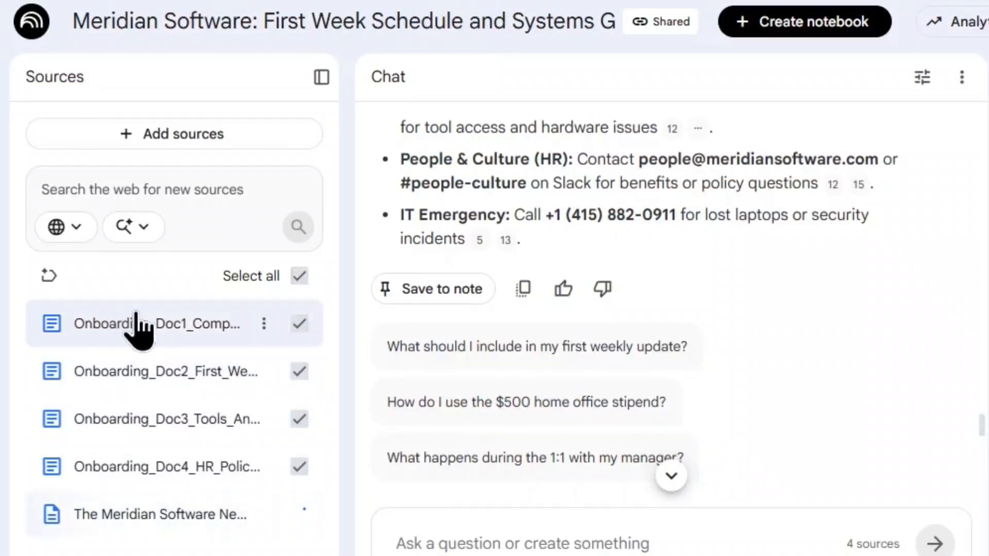
Examine the text of the new source made from the checklist note and return to the source list.
left_click(164, 514)
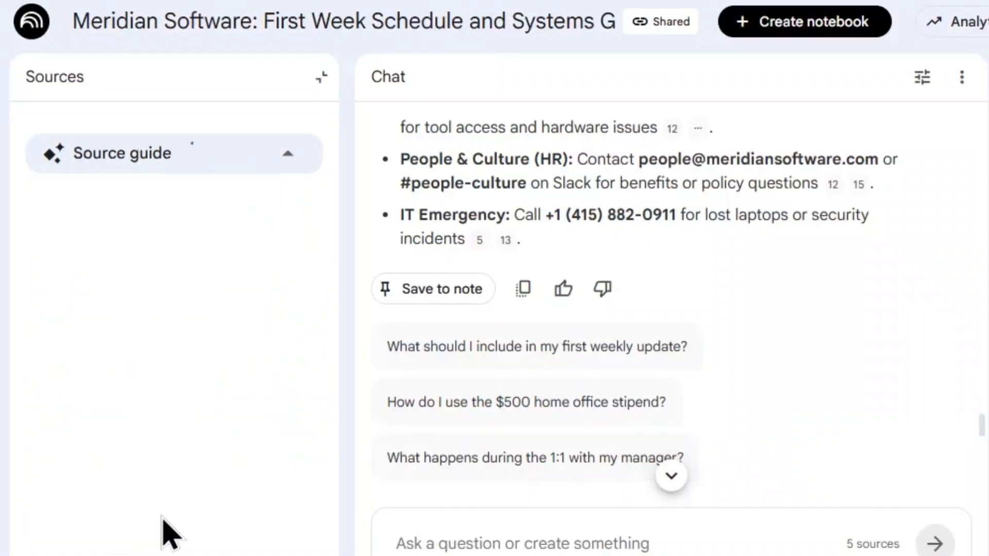
scroll(194, 391, "down", 10)
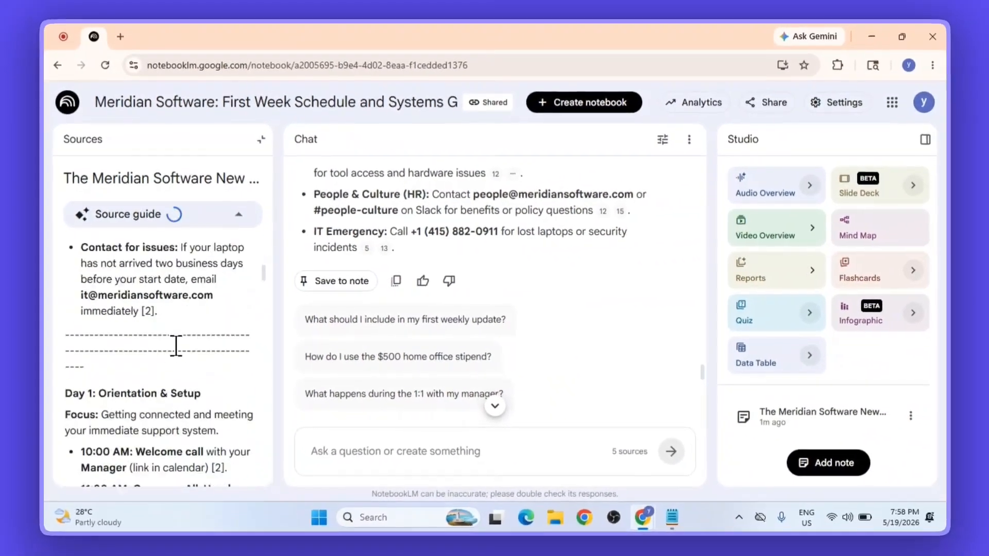
scroll(176, 345, "down", 3)
left_click(82, 138)
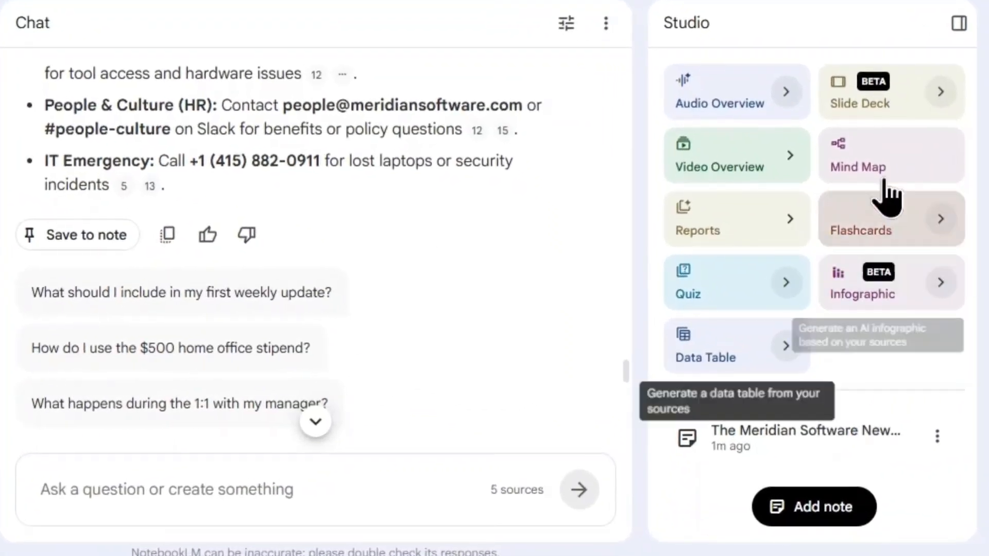
Open the Audio Overview customization and examine its formats, language, length options and suggested focus prompts.
left_click(787, 94)
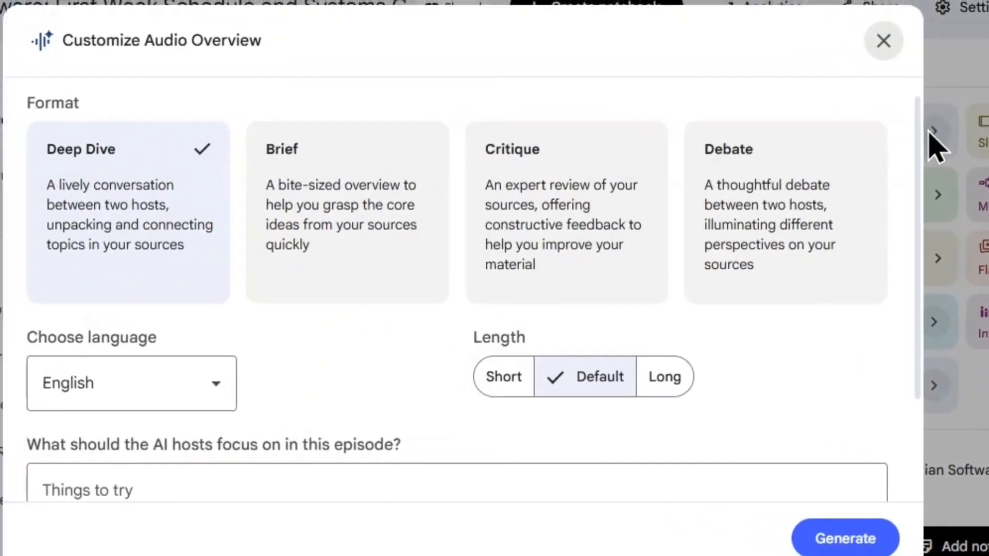
scroll(818, 355, "down", 3)
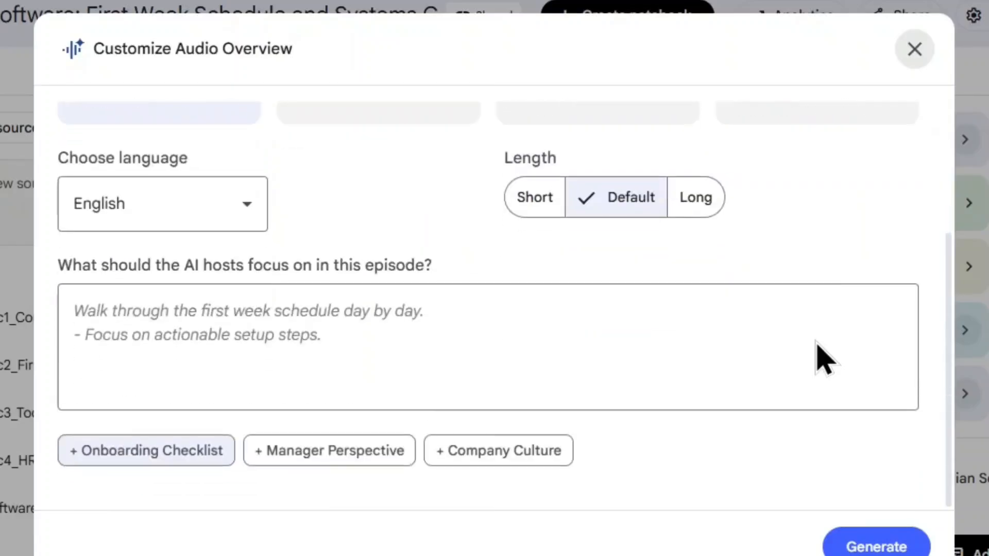
scroll(816, 341, "up", 3)
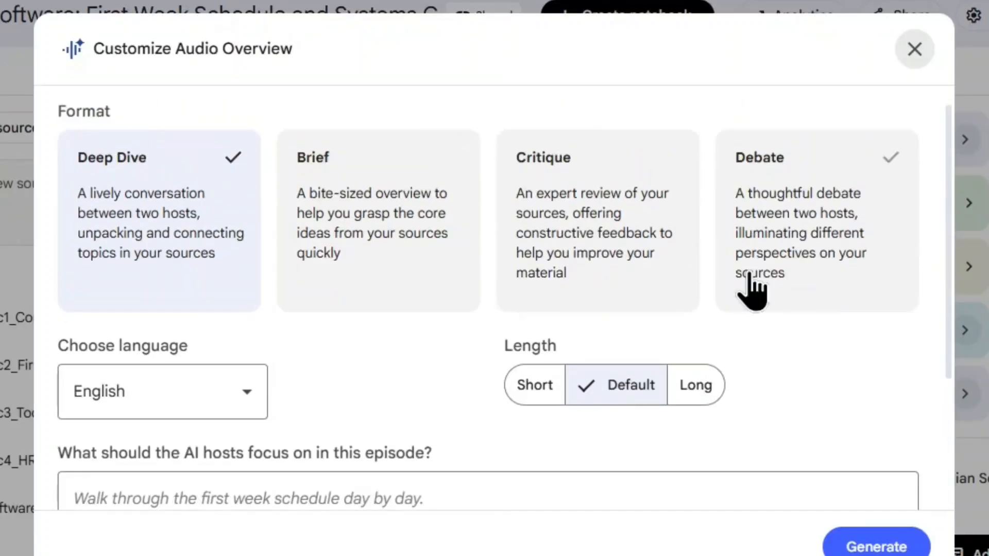
scroll(367, 396, "down", 3)
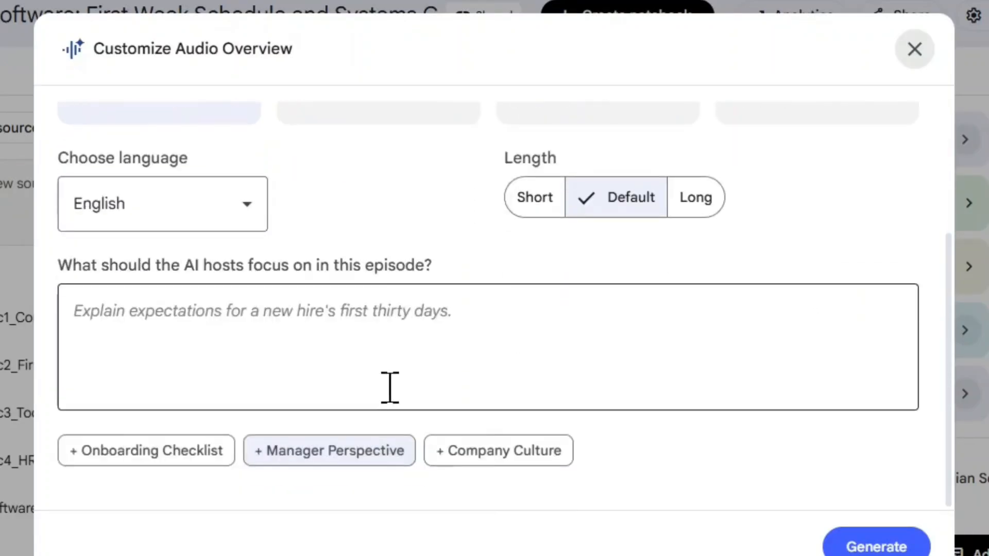
scroll(695, 463, "up", 4)
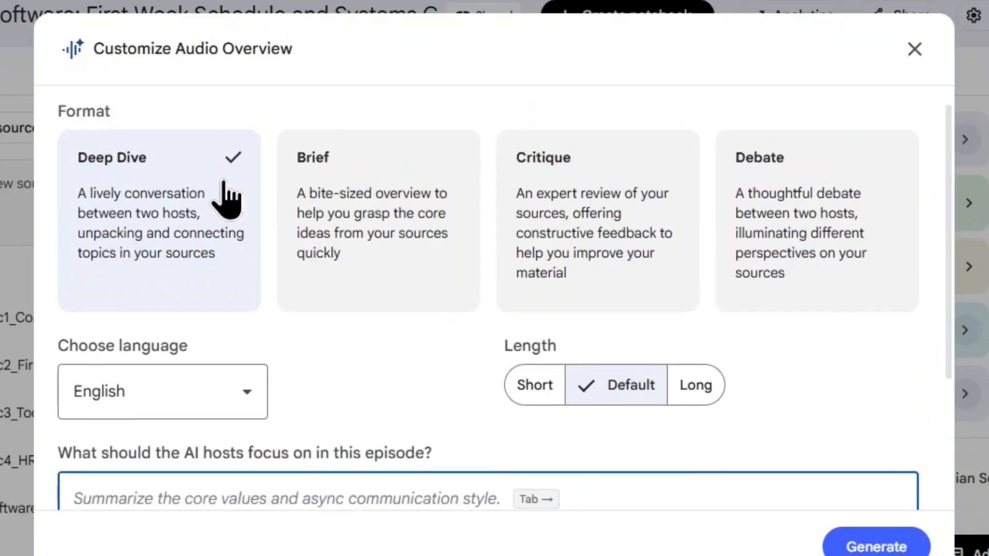
Try the Audio Overview length options through to Long, check the episode focus prompt, and close the customization without generating.
left_click(549, 387)
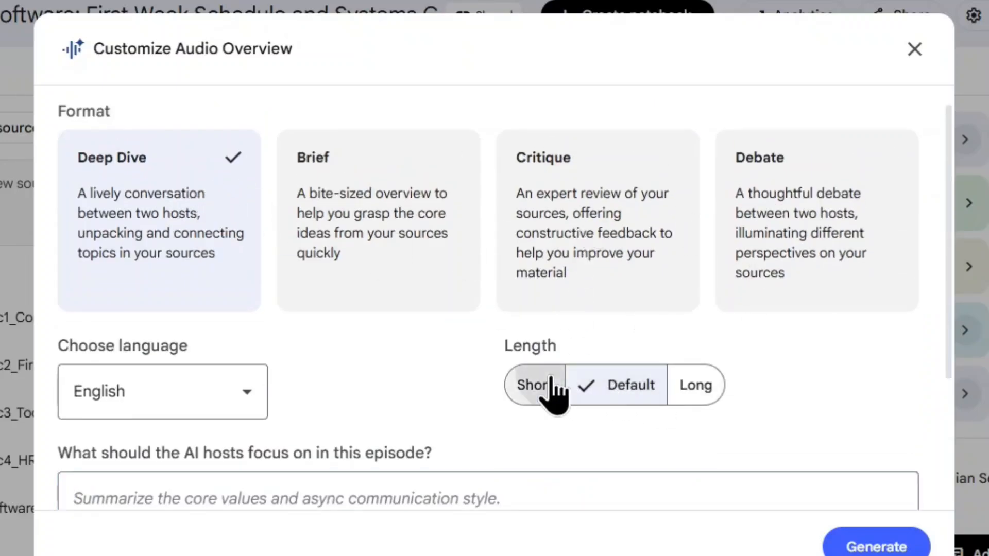
left_click(614, 394)
left_click(692, 395)
scroll(746, 382, "down", 2)
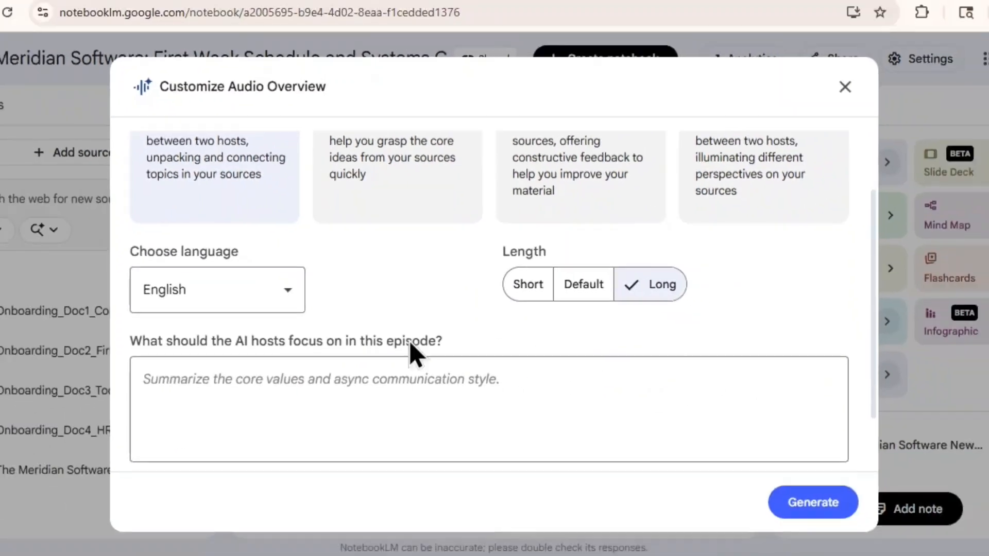
left_click(387, 386)
scroll(591, 348, "up", 2)
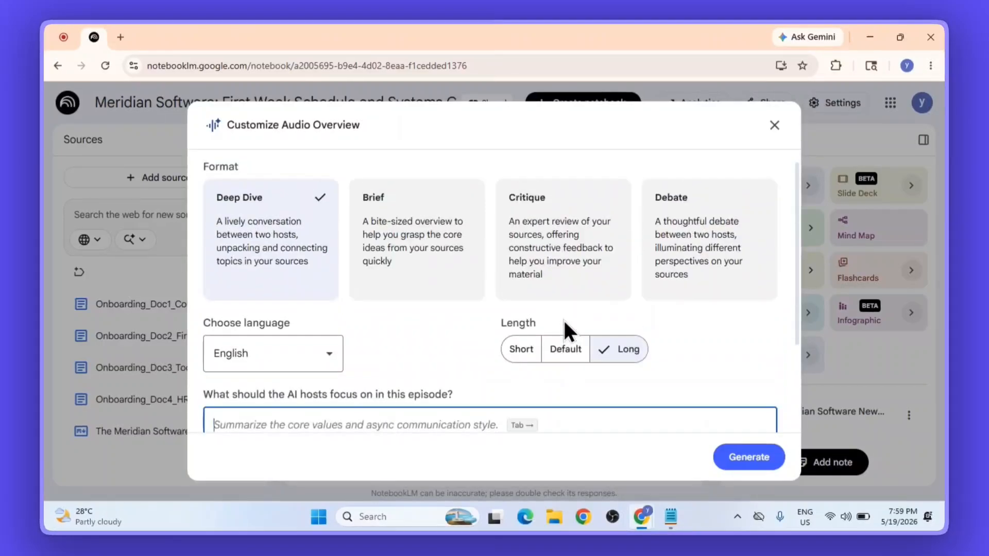
left_click(773, 127)
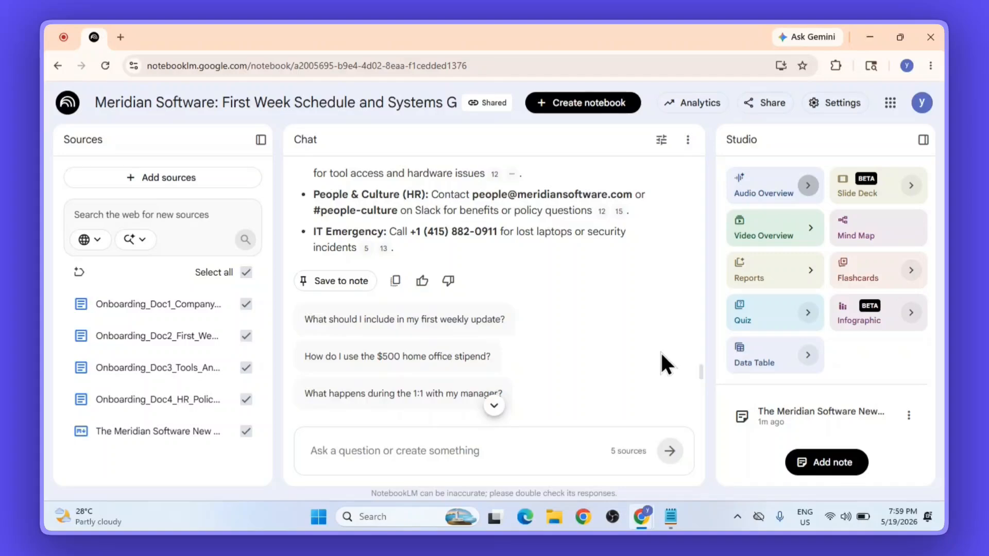
Go back through the chat to the day-by-day checklist request and read the beginning of its answer.
scroll(687, 386, "up", 4)
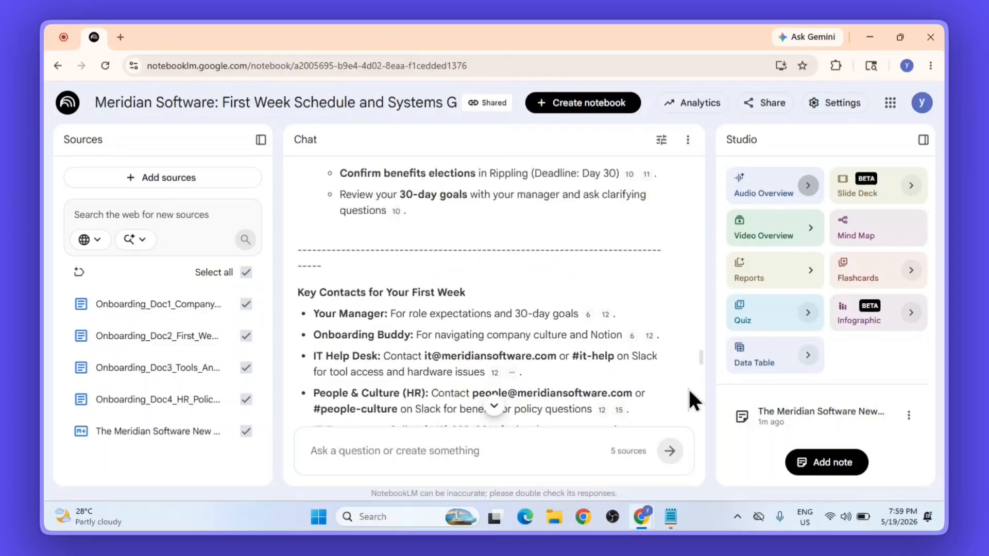
scroll(680, 391, "up", 5)
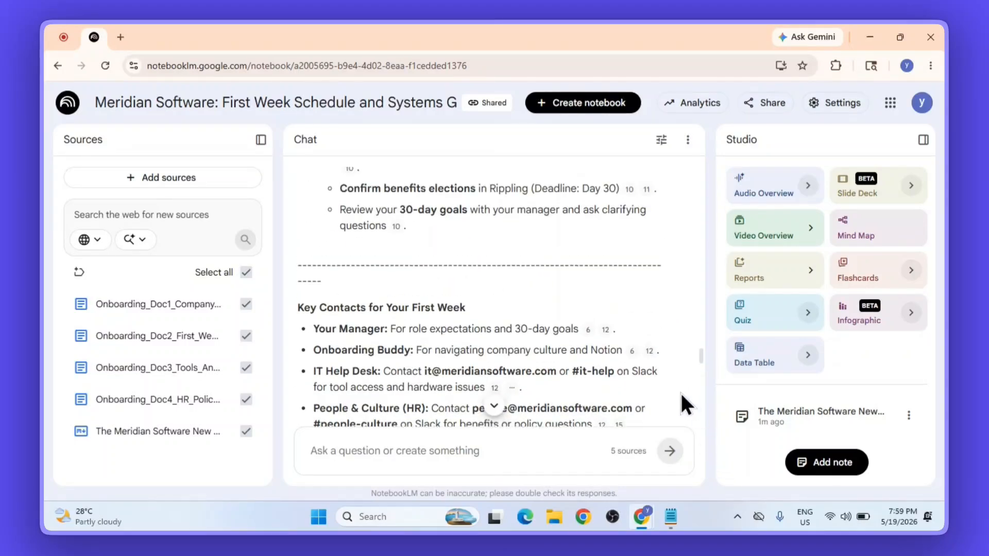
scroll(681, 394, "up", 3)
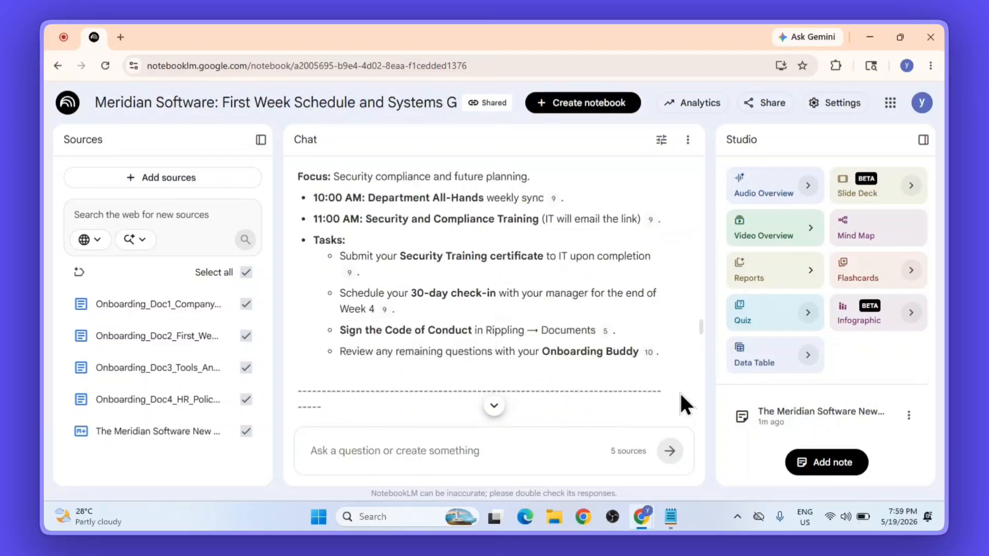
scroll(679, 392, "up", 2)
left_click_drag(697, 317, 706, 273)
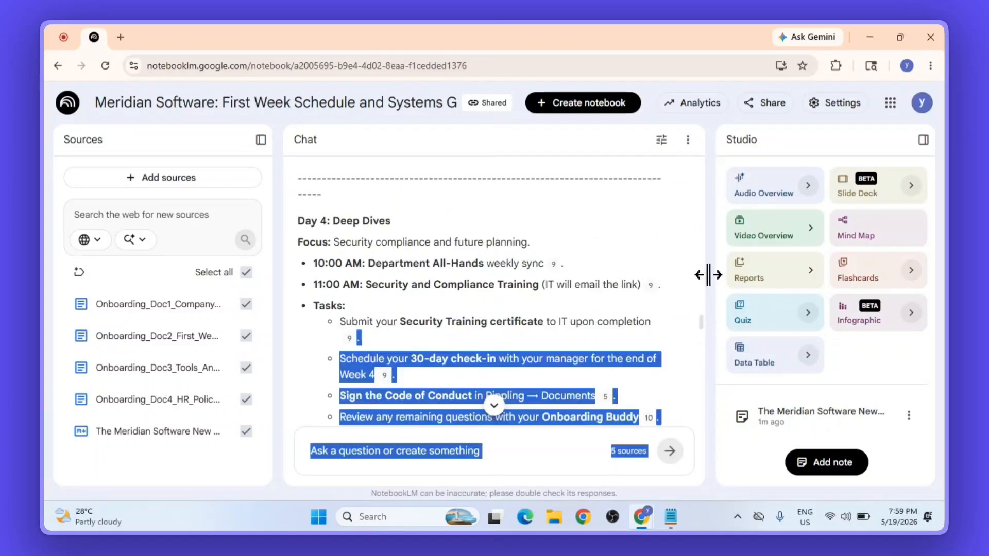
left_click(692, 289)
left_click_drag(702, 316, 725, 221)
left_click(727, 225)
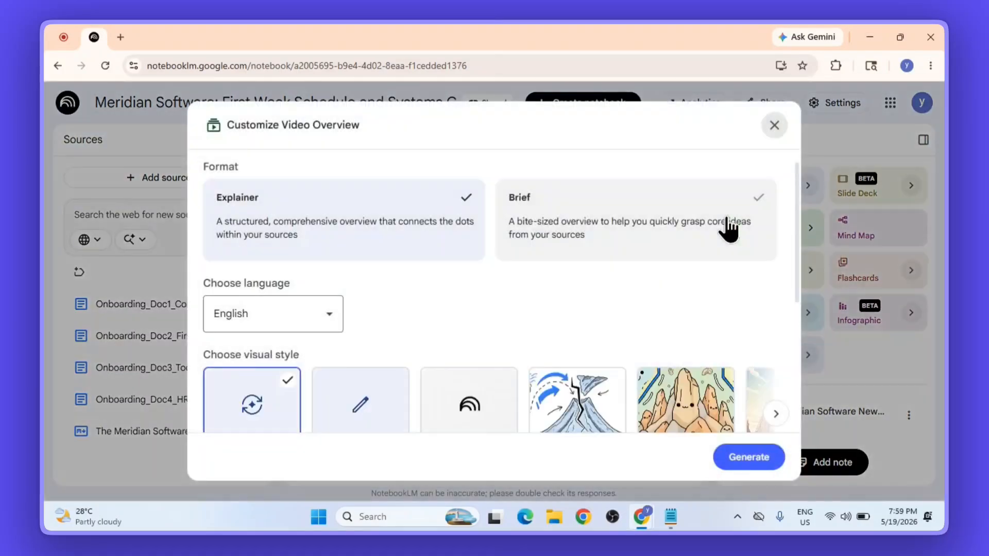
left_click(774, 126)
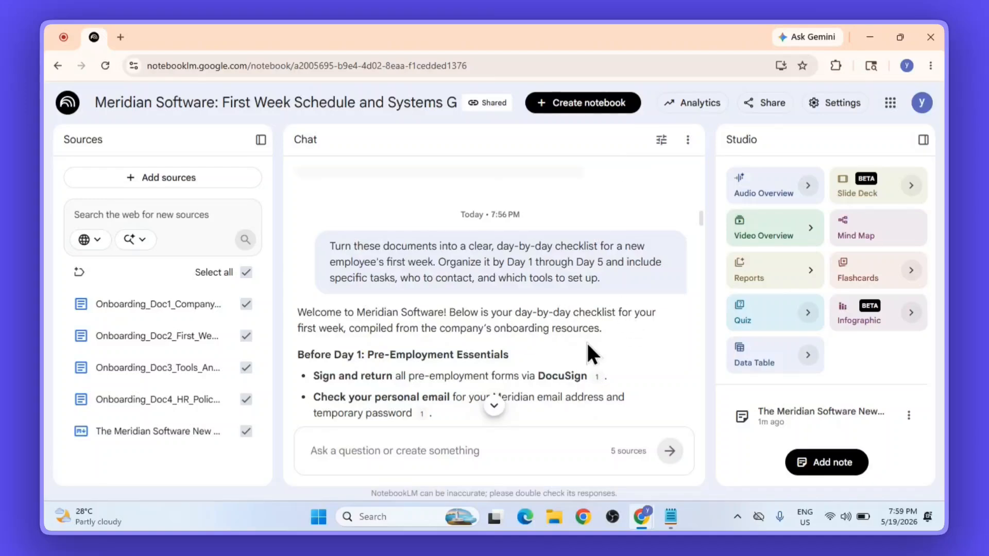
scroll(597, 346, "up", 2)
scroll(598, 345, "down", 5)
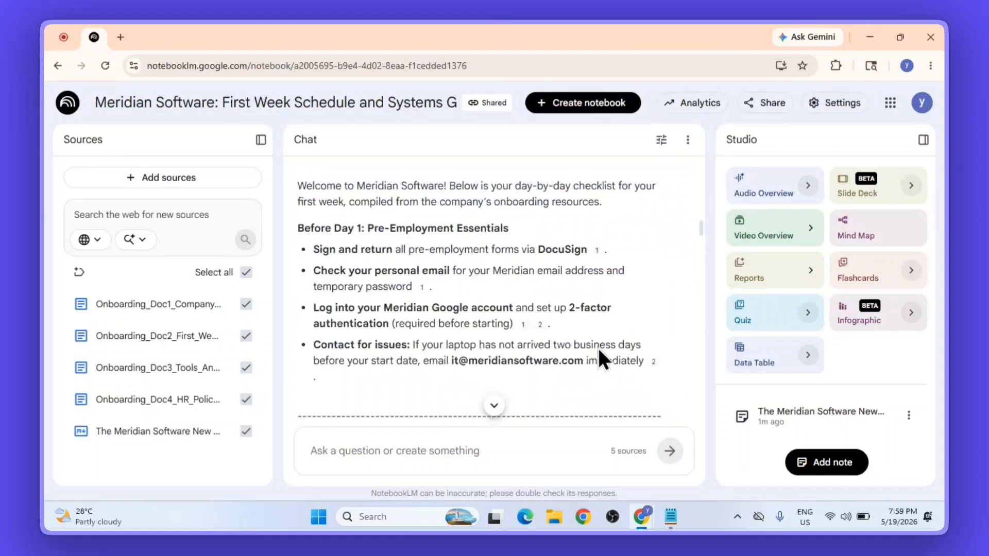